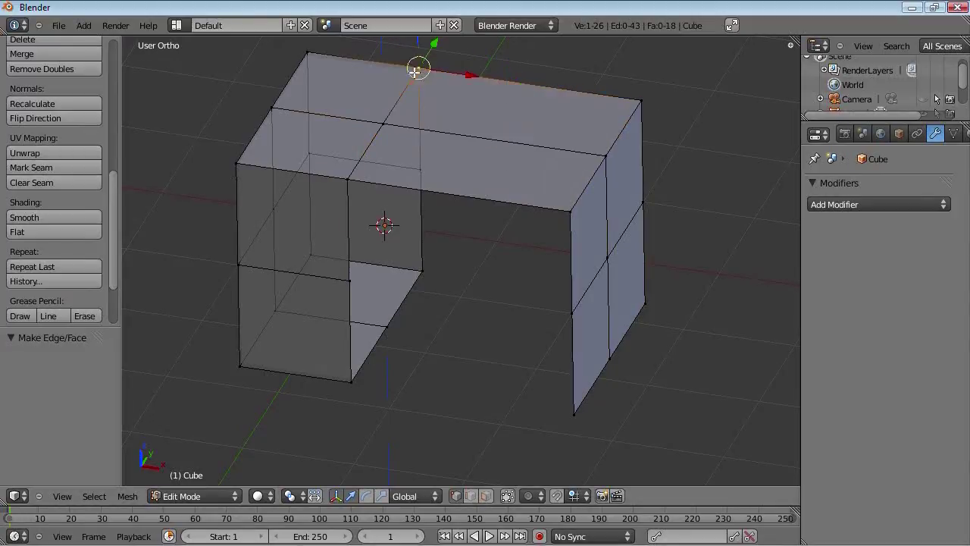
# Fill the box's top face and front face from their selected corner vertices
pyautogui.keyDown('shift'); pyautogui.rightClick(571, 210); pyautogui.keyUp('shift')
pyautogui.keyDown('shift'); pyautogui.rightClick(643, 202); pyautogui.keyUp('shift')
pyautogui.press('f')
pyautogui.rightClick(643, 202)
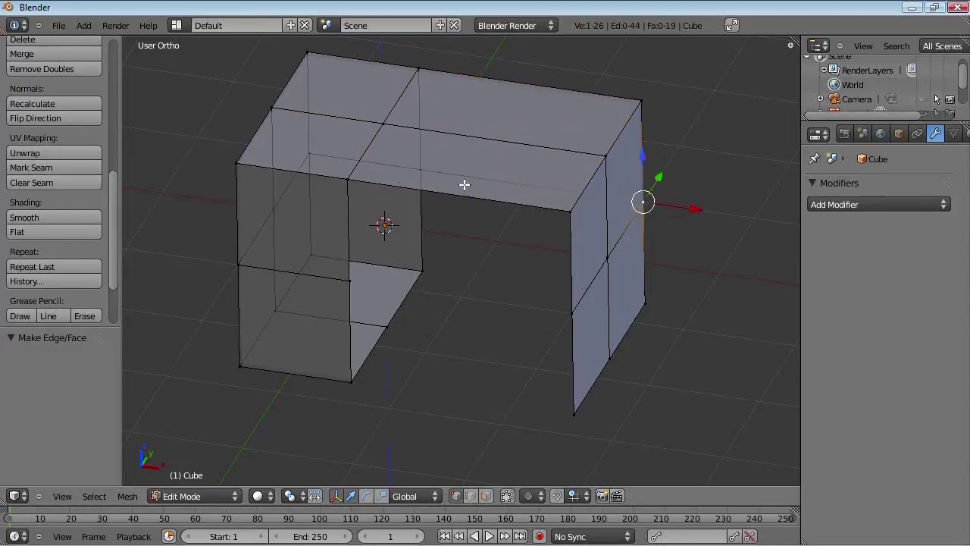
pyautogui.keyDown('shift'); pyautogui.rightClick(420, 190); pyautogui.keyUp('shift')
pyautogui.keyDown('shift'); pyautogui.rightClick(422, 271); pyautogui.keyUp('shift')
pyautogui.keyDown('shift'); pyautogui.rightClick(645, 303); pyautogui.keyUp('shift')
# Fill the arch's front face and its inner back face from four corners each
pyautogui.press('f')
pyautogui.rightClick(645, 303)
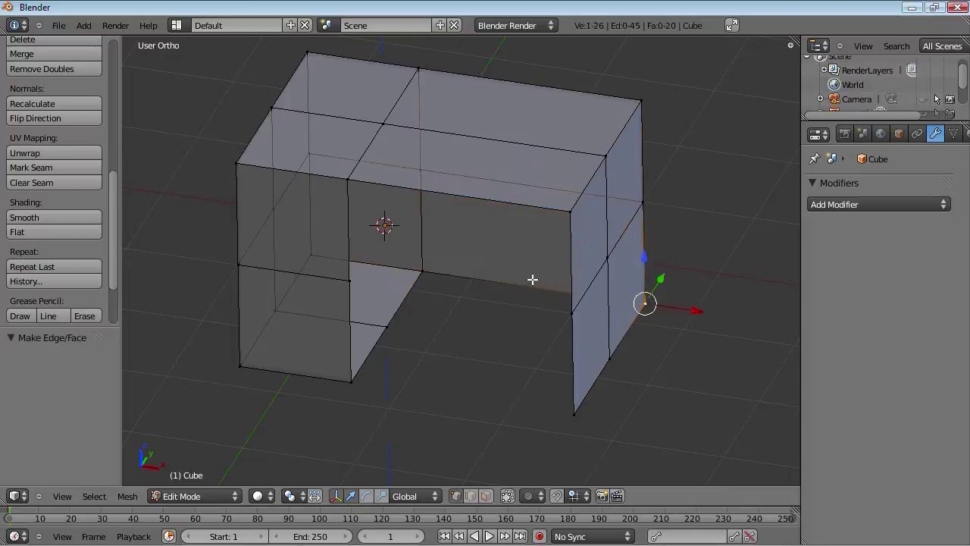
pyautogui.keyDown('shift'); pyautogui.rightClick(422, 271); pyautogui.keyUp('shift')
pyautogui.keyDown('shift'); pyautogui.rightClick(387, 326); pyautogui.keyUp('shift')
pyautogui.keyDown('shift'); pyautogui.rightClick(609, 358); pyautogui.keyUp('shift')
pyautogui.press('f')
pyautogui.rightClick(609, 358)
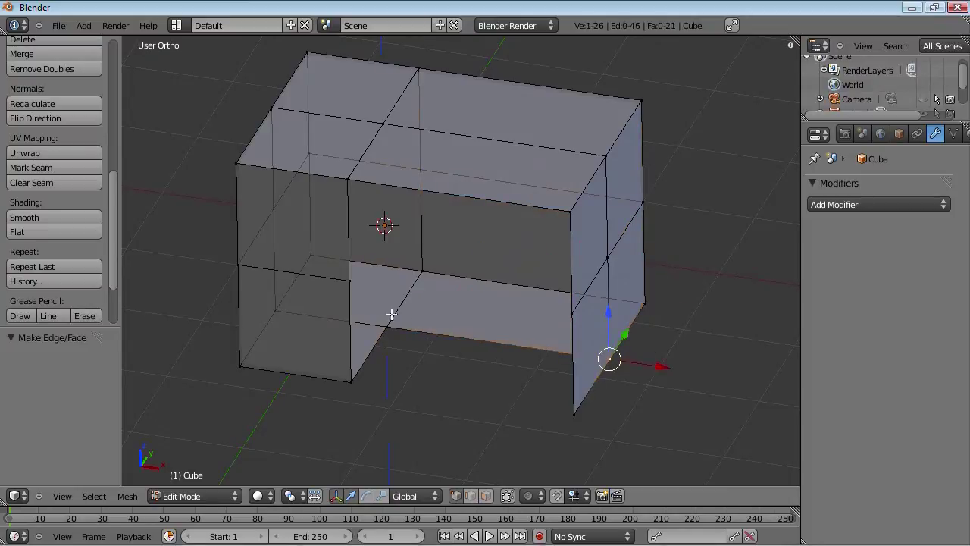
pyautogui.keyDown('shift'); pyautogui.rightClick(386, 326); pyautogui.keyUp('shift')
pyautogui.keyDown('shift'); pyautogui.rightClick(351, 382); pyautogui.keyUp('shift')
pyautogui.keyDown('shift'); pyautogui.rightClick(574, 414); pyautogui.keyUp('shift')
# Fill the arch's floor face and close the front opening with a face
pyautogui.press('f')
pyautogui.rightClick(574, 414)
pyautogui.keyDown('shift'); pyautogui.rightClick(572, 312); pyautogui.keyUp('shift')
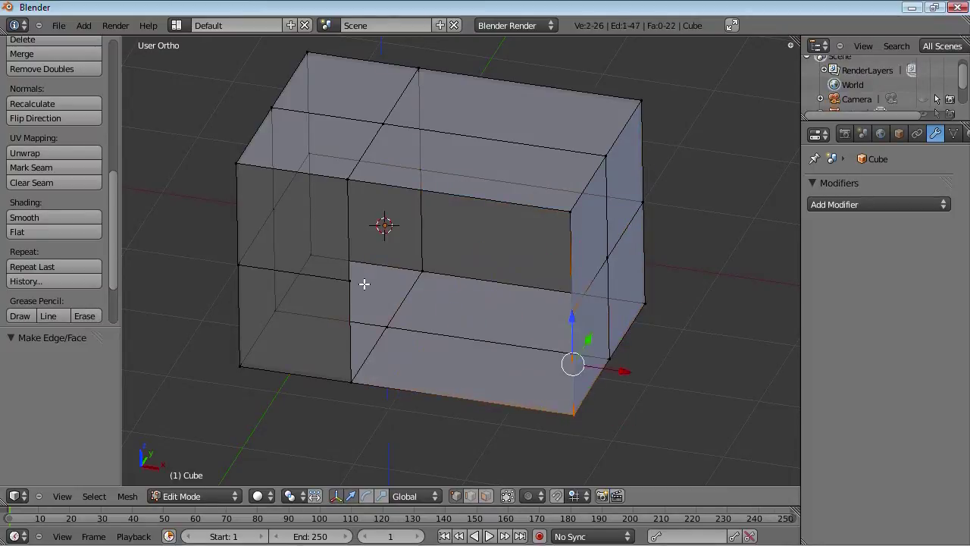
pyautogui.keyDown('shift'); pyautogui.rightClick(349, 280); pyautogui.keyUp('shift')
pyautogui.keyDown('shift'); pyautogui.rightClick(351, 381); pyautogui.keyUp('shift')
pyautogui.press('f')
pyautogui.rightClick(349, 280)
pyautogui.keyDown('shift'); pyautogui.rightClick(348, 179); pyautogui.keyUp('shift')
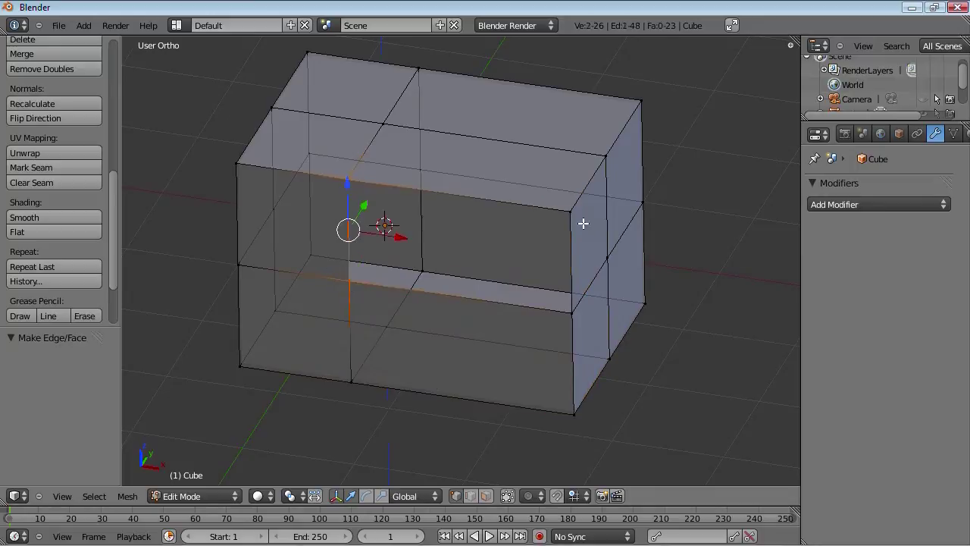
pyautogui.keyDown('shift'); pyautogui.rightClick(571, 210); pyautogui.keyUp('shift')
pyautogui.keyDown('shift'); pyautogui.rightClick(572, 312); pyautogui.keyUp('shift')
pyautogui.press('f')
pyautogui.press('a')
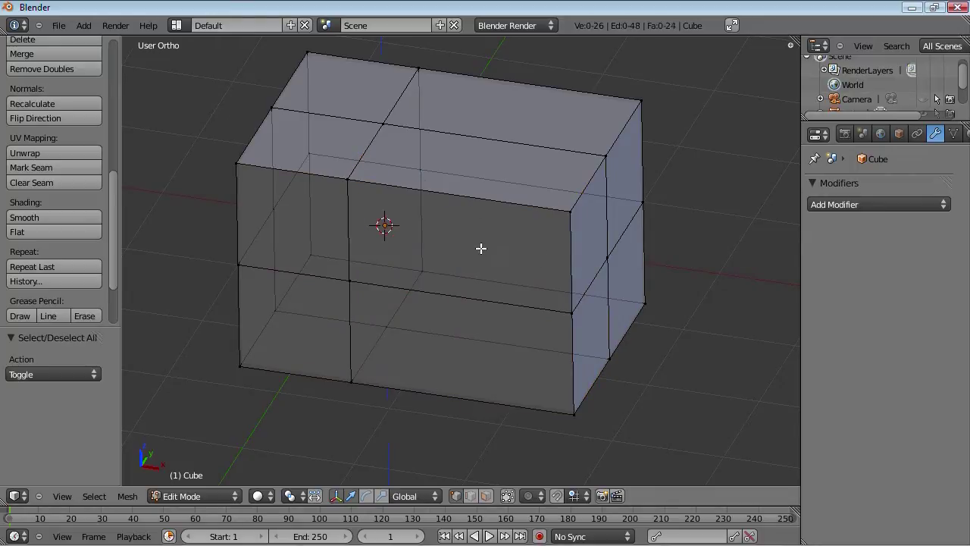
# Cut a vertical edge loop through the middle, then delete that edge loop and deselect all
pyautogui.hotkey('ctrl', 'r')
pyautogui.click(461, 178)
pyautogui.rightClick(492, 205)
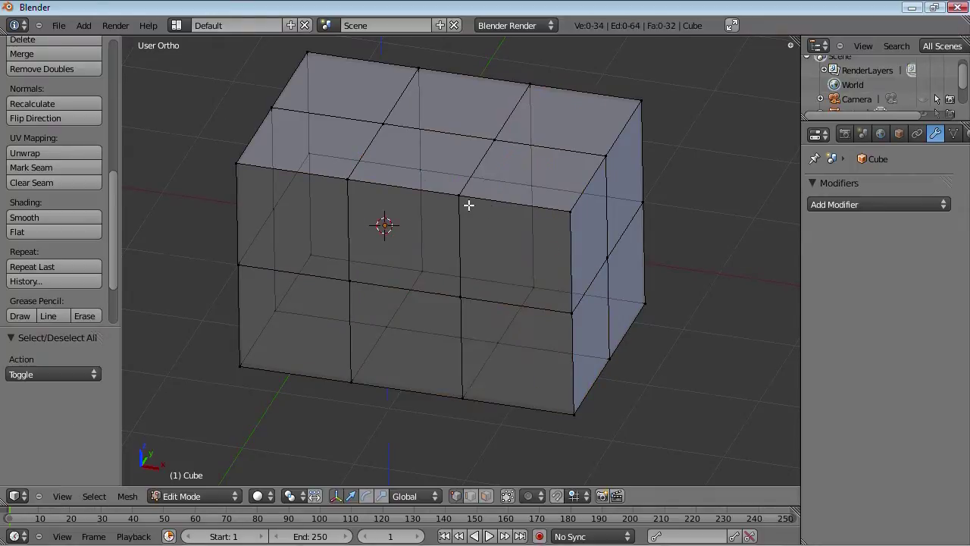
pyautogui.rightClick(458, 198)
pyautogui.keyDown('alt'); pyautogui.rightClick(459, 224); pyautogui.keyUp('alt')
pyautogui.press('x')
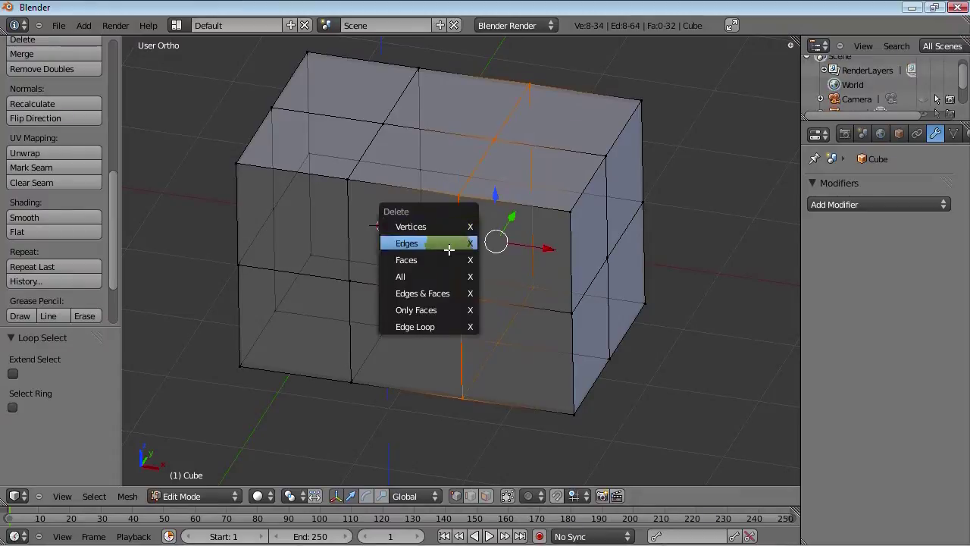
pyautogui.click(433, 326)
pyautogui.press('a')
pyautogui.scroll(-3, 500, 245)
# Return to Object Mode, orbit the box, and reset to a plain 8-vertex, 6-face cube
pyautogui.press('Tab')
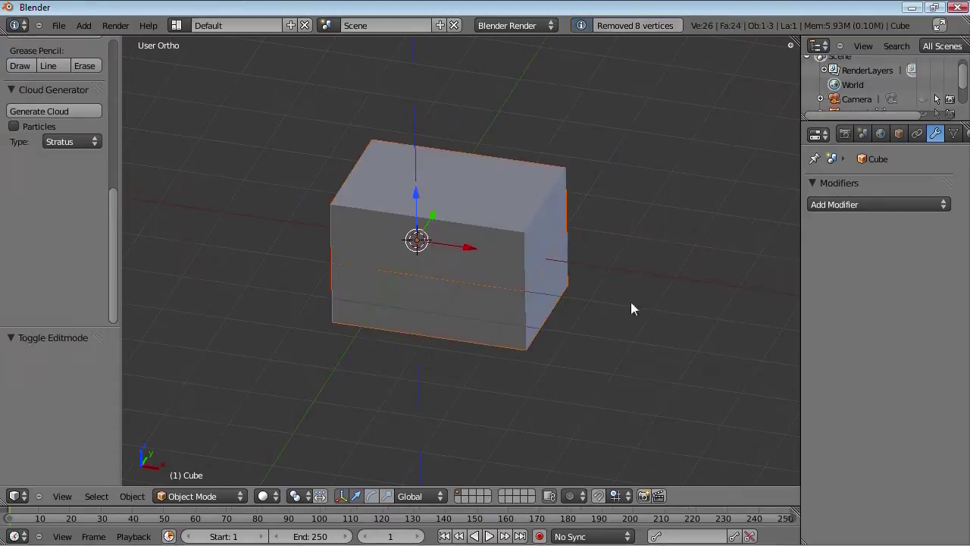
pyautogui.moveTo(631, 302); pyautogui.dragTo(365, 227, button='middle')
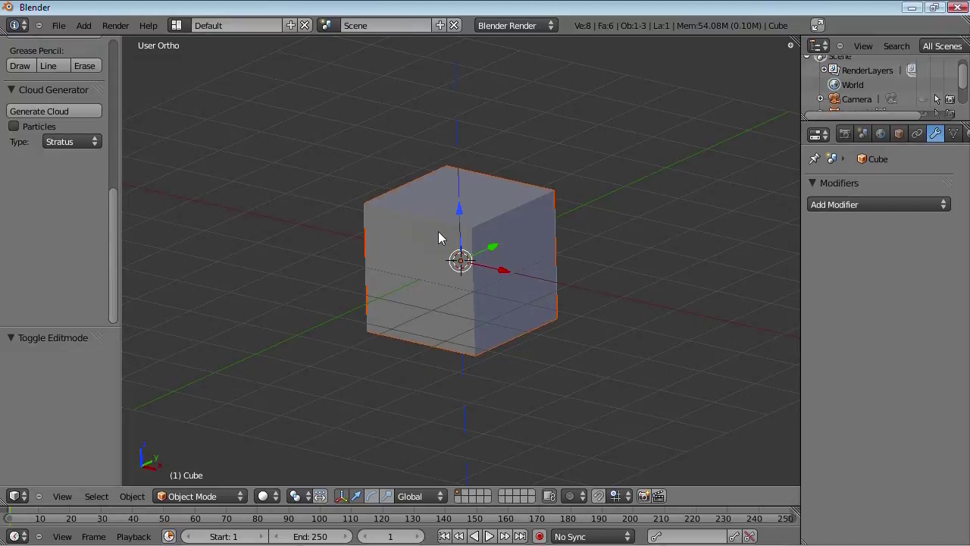
pyautogui.moveTo(115, 244); pyautogui.dragTo(116, 111)
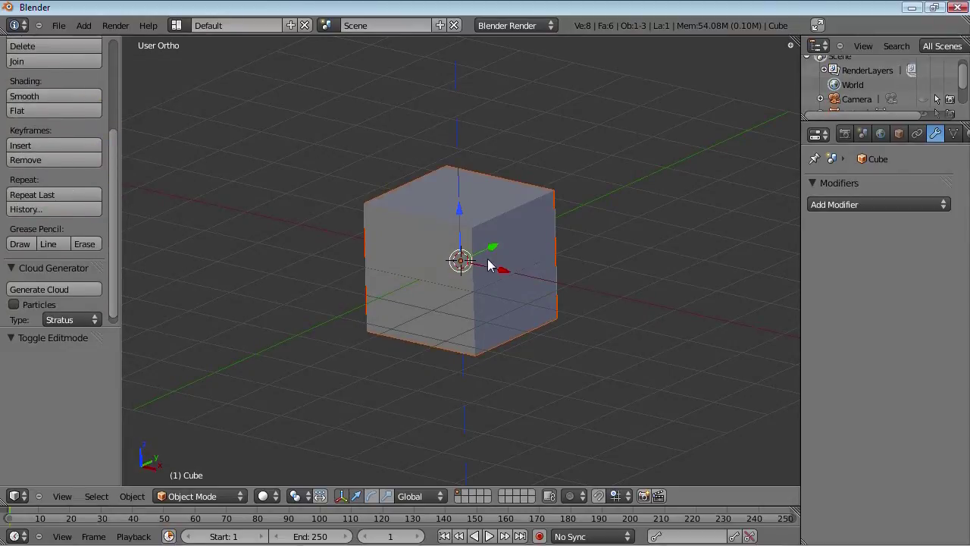
# Enter Edit Mode on the plain 8-vertex cube with all faces selected and zoom in
pyautogui.press('Tab')
pyautogui.scroll(2, 465, 291)
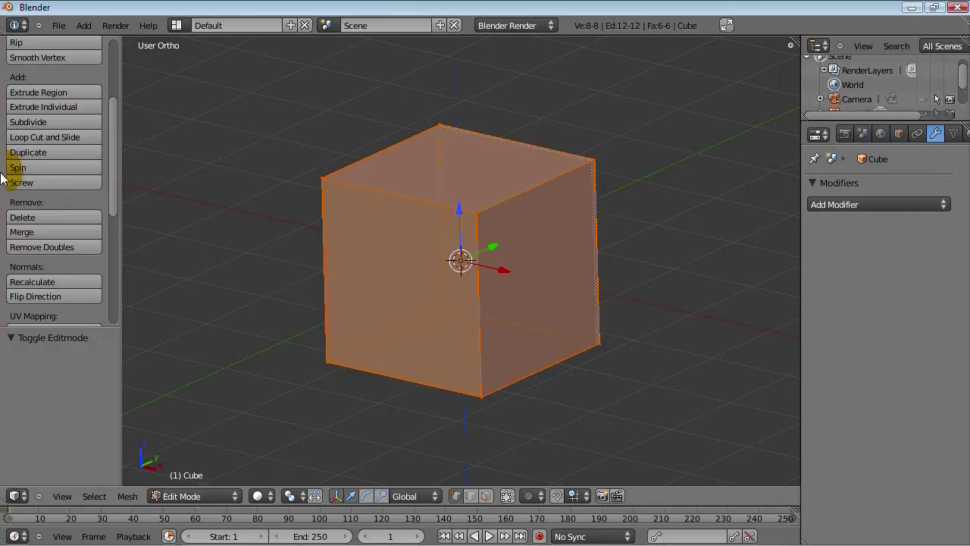
pyautogui.scroll(5, 49, 218)
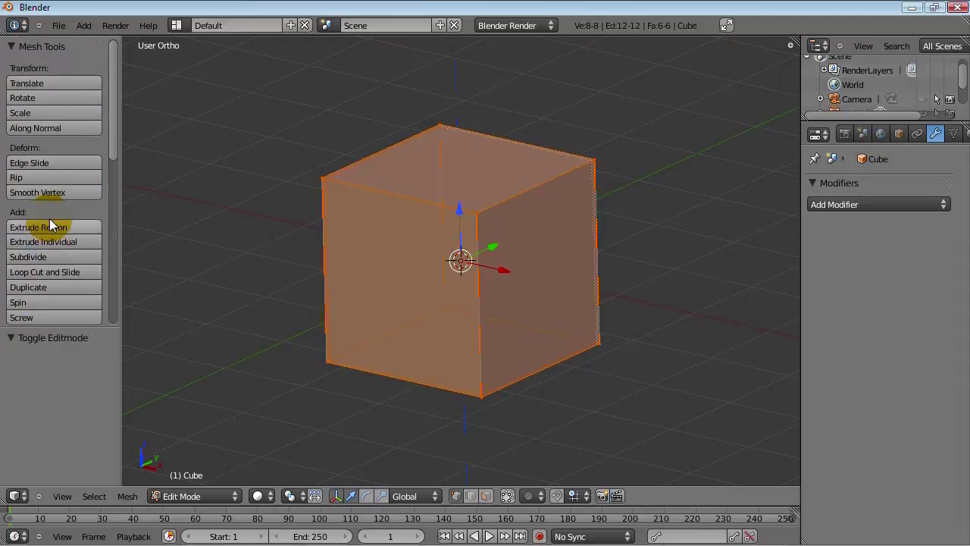
pyautogui.scroll(-10, 68, 195)
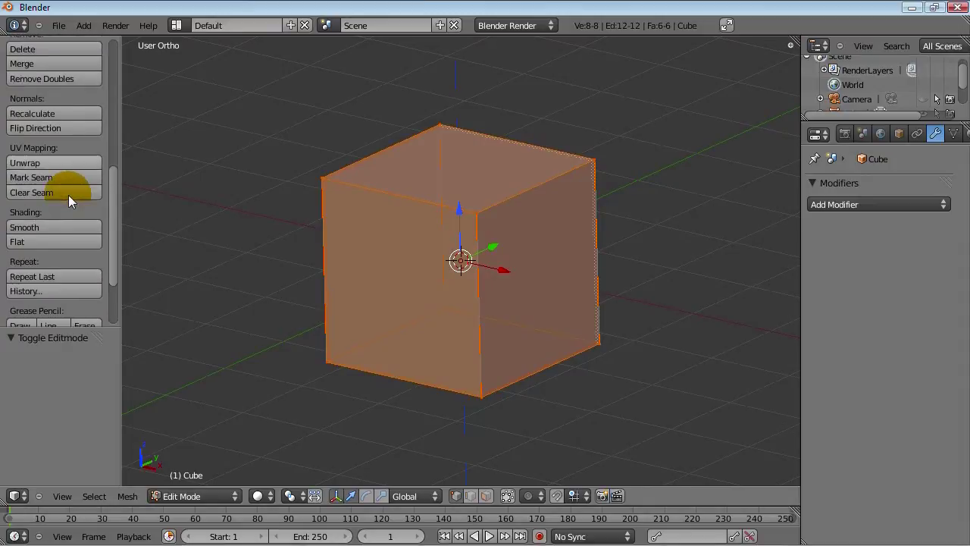
pyautogui.scroll(6, 68, 195)
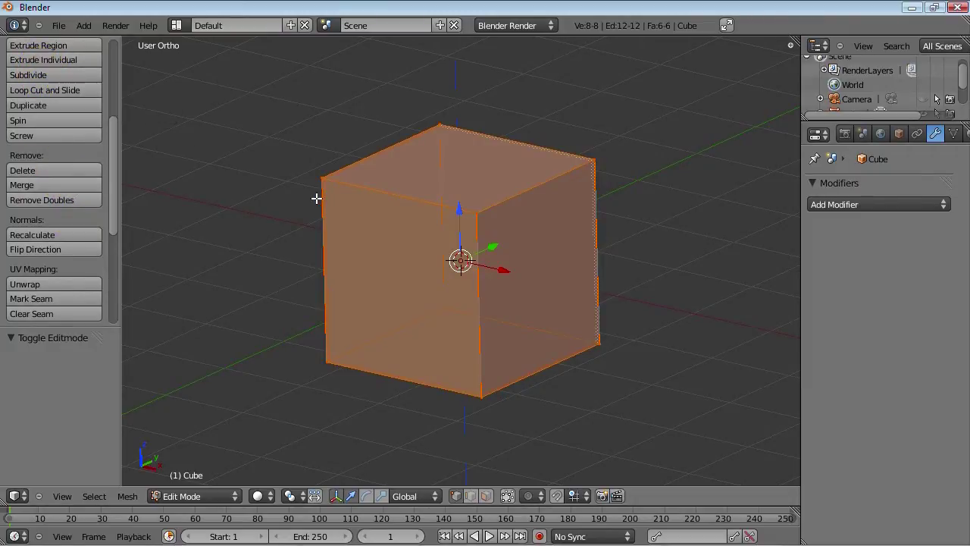
pyautogui.press('w')
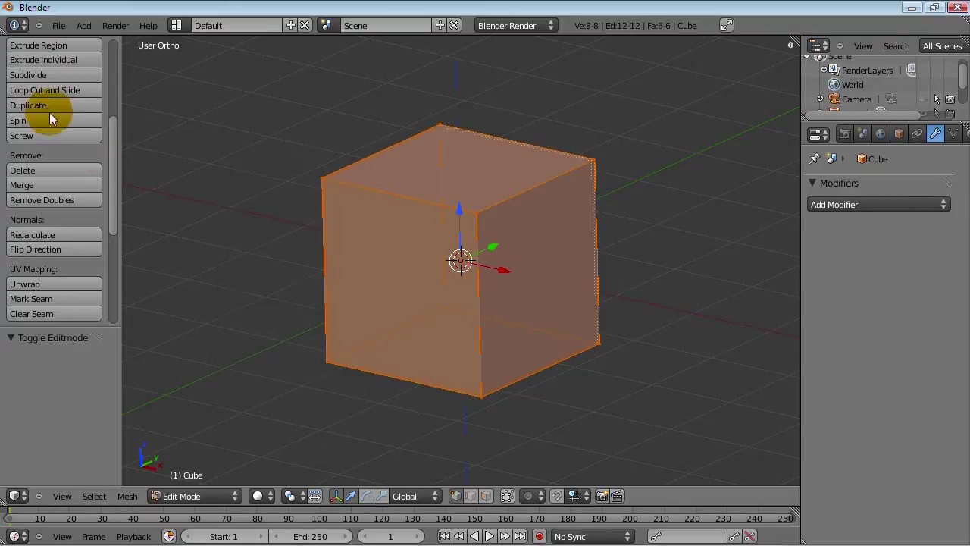
# Apply Subdivide to the cube, leaving Number of Cuts at 1
pyautogui.click(47, 74)
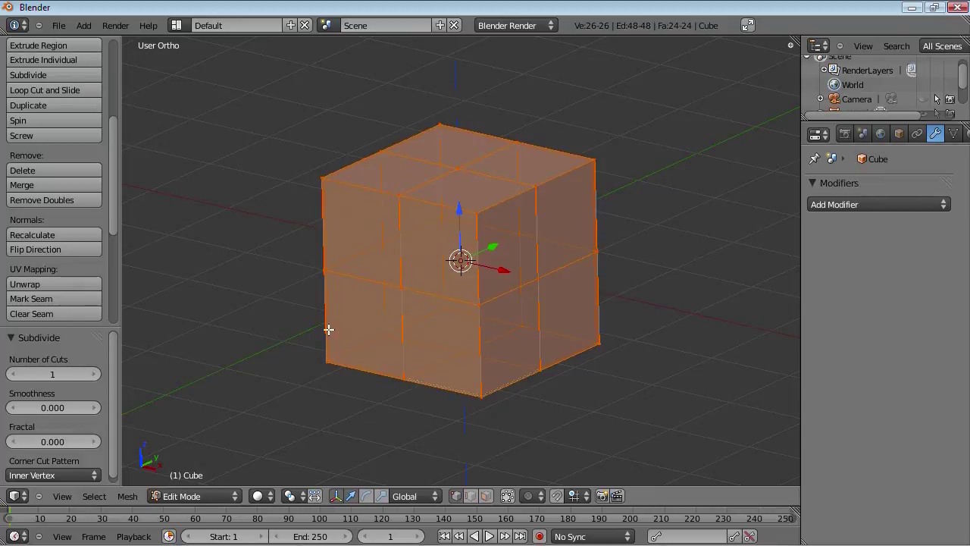
pyautogui.moveTo(473, 325); pyautogui.dragTo(447, 308, button='middle')
pyautogui.scroll(1, 385, 338)
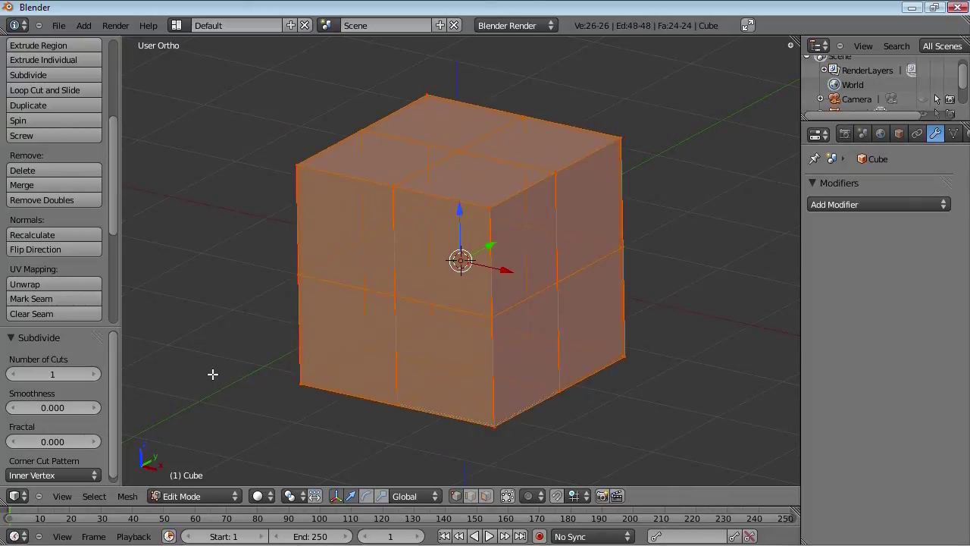
pyautogui.click(94, 373)
pyautogui.click(12, 374)
pyautogui.moveTo(424, 538)
pyautogui.click(67, 534)
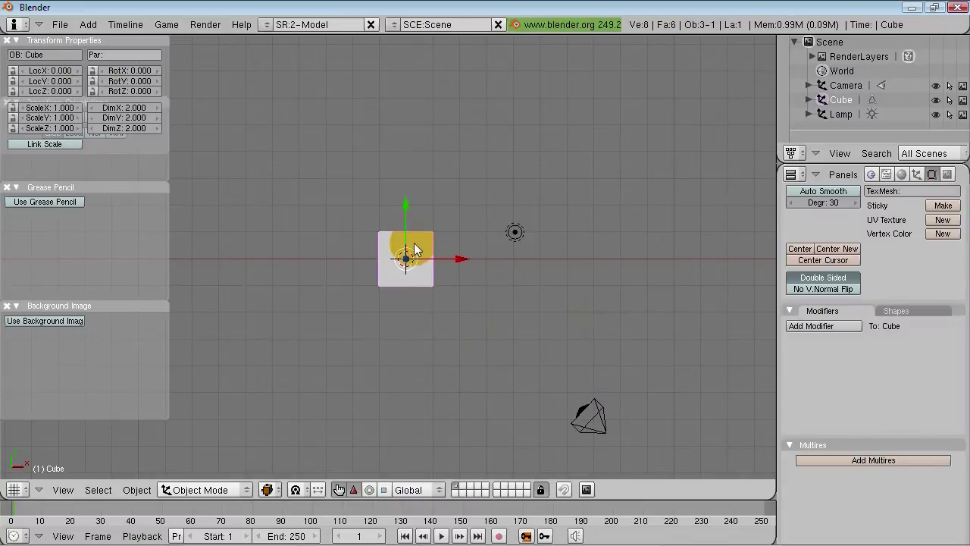
# In the Blender 2.53 window, enter Edit Mode and subdivide the cube once
pyautogui.scroll(7, 414, 245)
pyautogui.press('Tab')
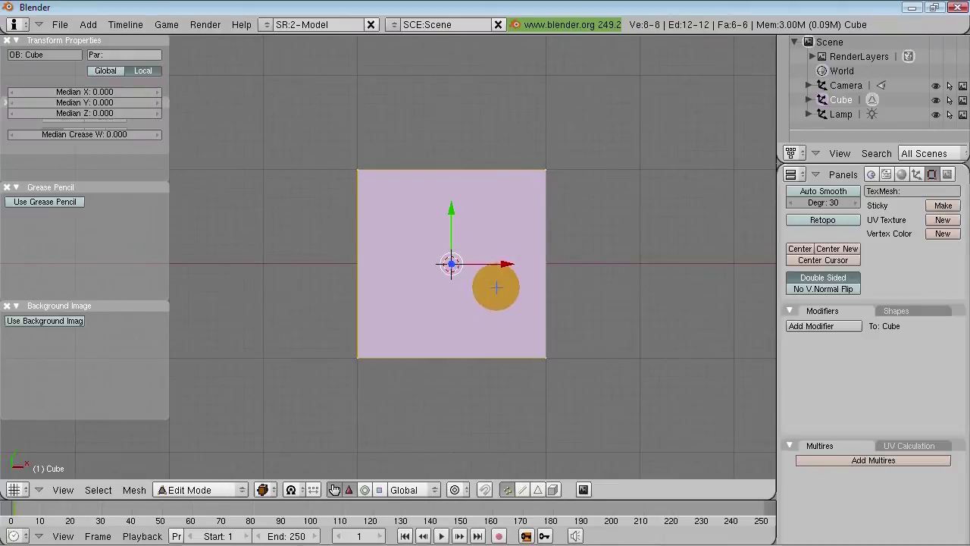
pyautogui.press('w')
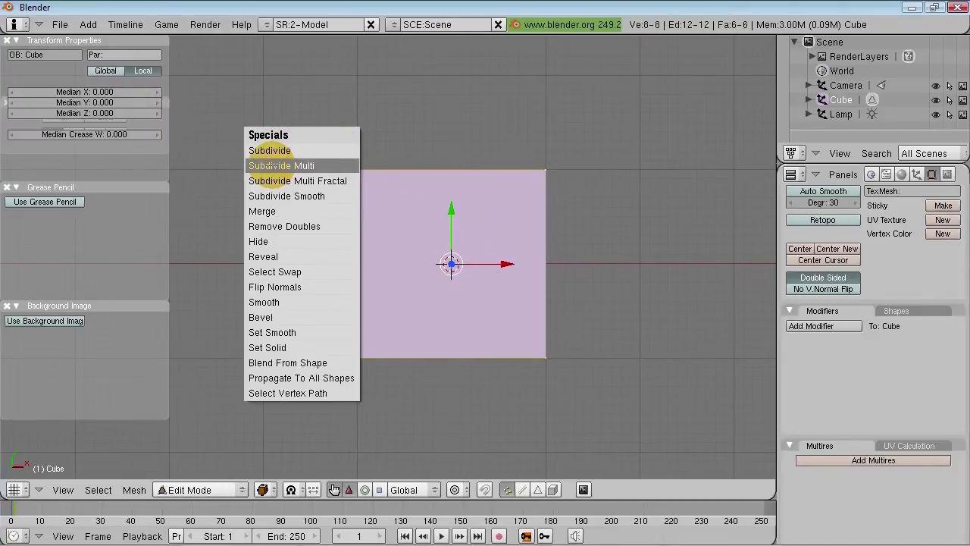
pyautogui.click(270, 154)
# In Blender 2.49b, undo the single subdivision and apply Subdivide Multi with 2 cuts
pyautogui.moveTo(573, 530)
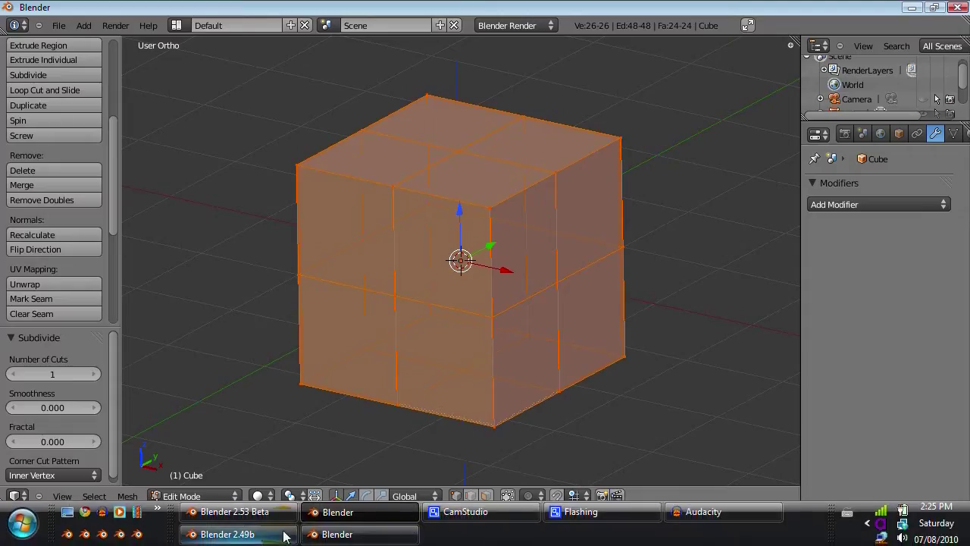
pyautogui.click(228, 534)
pyautogui.hotkey('ctrl', 'z')
pyautogui.press('w')
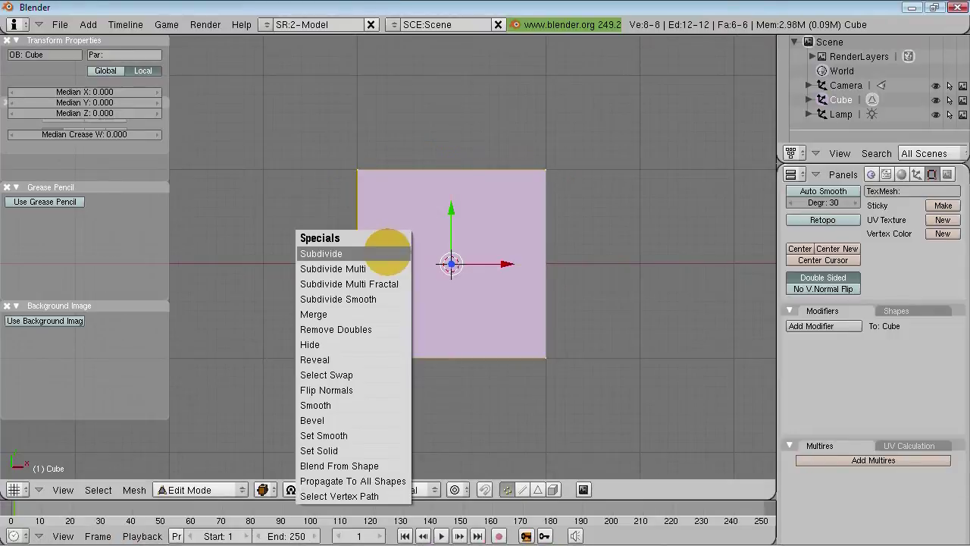
pyautogui.click(356, 268)
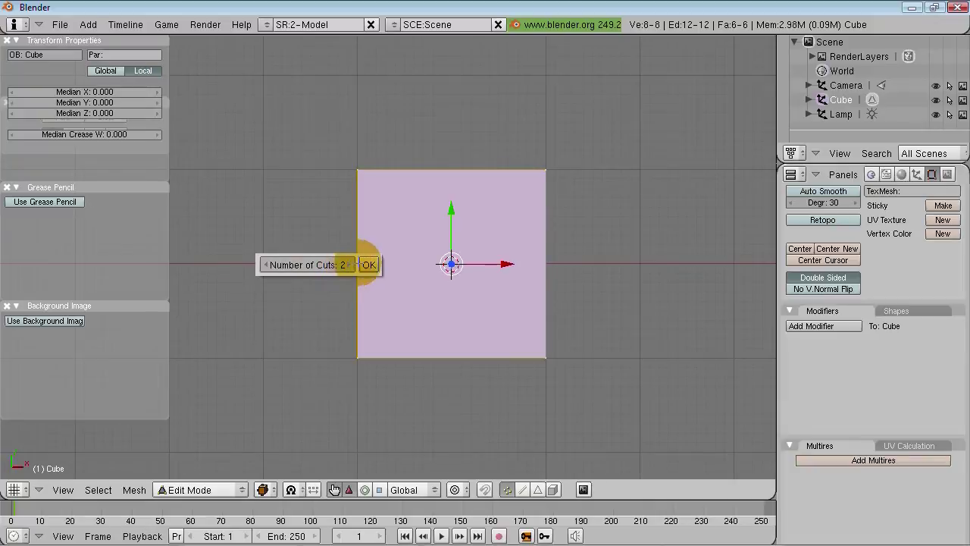
pyautogui.click(368, 264)
pyautogui.keyDown('ctrl'); pyautogui.moveTo(368, 263); pyautogui.dragTo(455, 135, button='middle'); pyautogui.keyUp('ctrl')
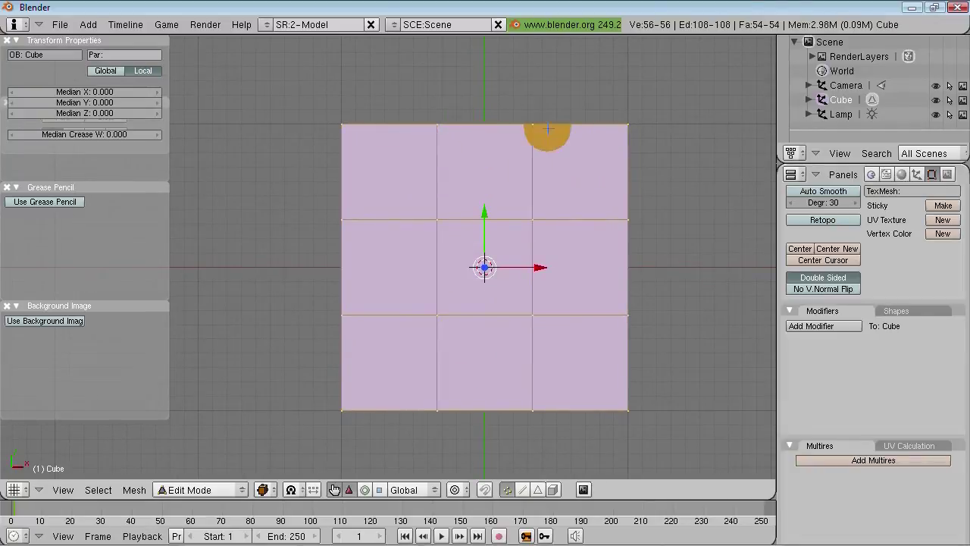
pyautogui.moveTo(508, 379); pyautogui.dragTo(521, 485, button='middle')
pyautogui.moveTo(523, 540)
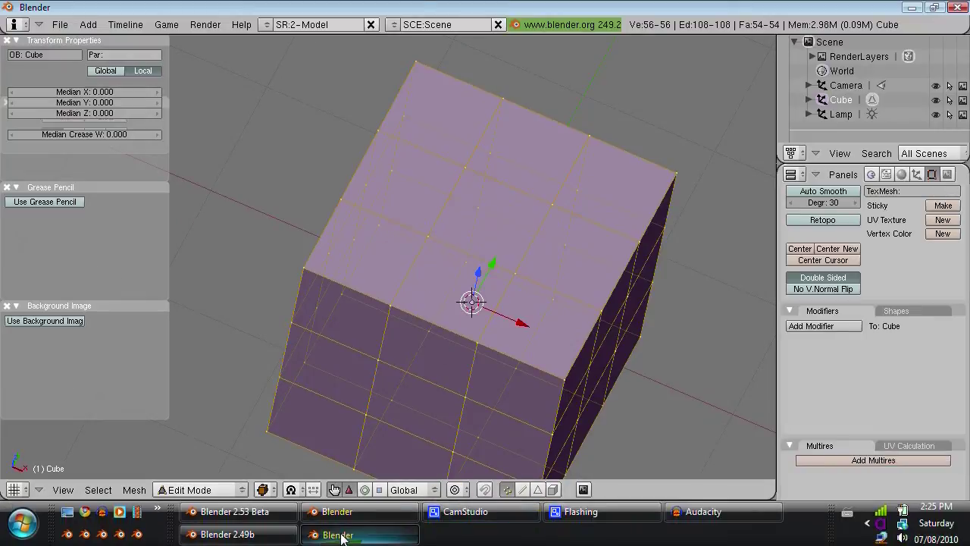
pyautogui.rightClick(347, 534)
# Reopen the last Subdivide settings with F6 and test Smoothness, returning it to 0
pyautogui.click(347, 534)
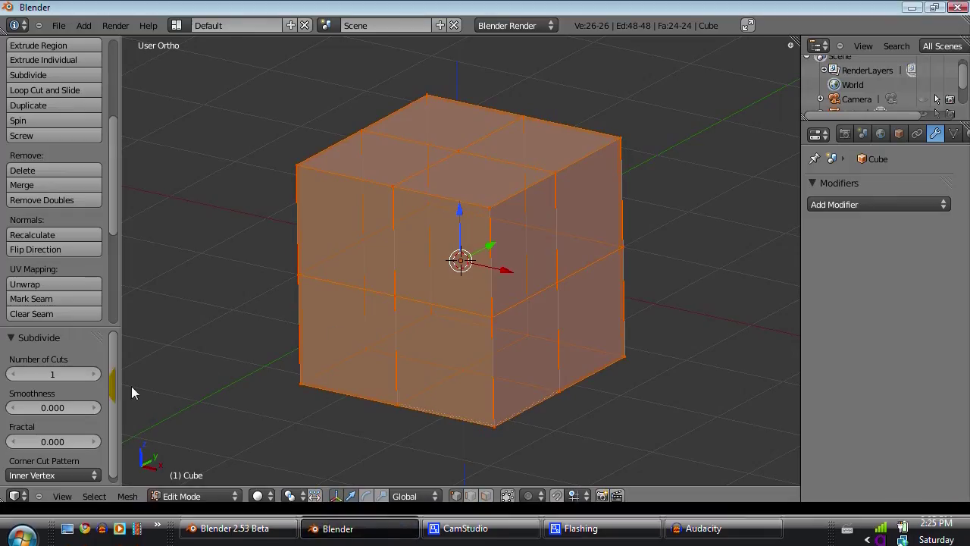
pyautogui.click(42, 369)
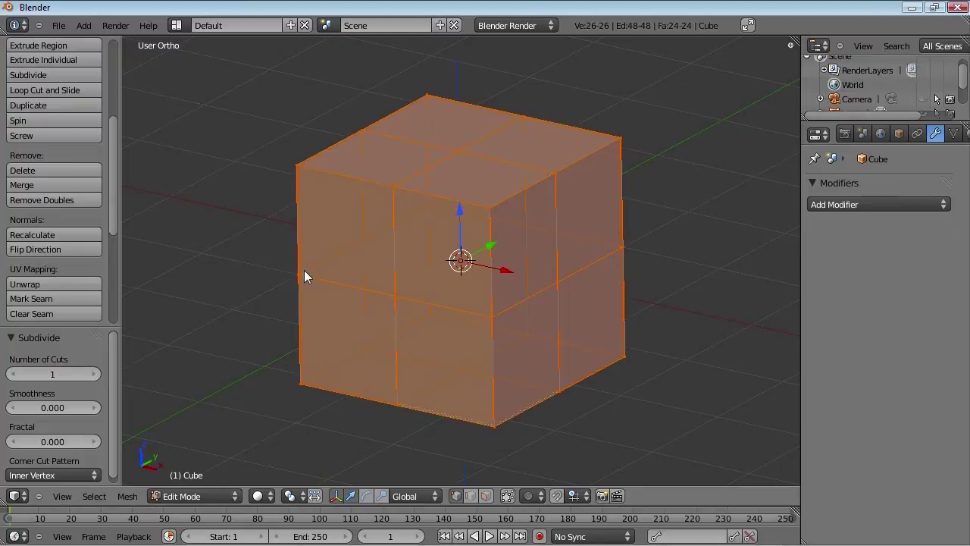
pyautogui.press('F6')
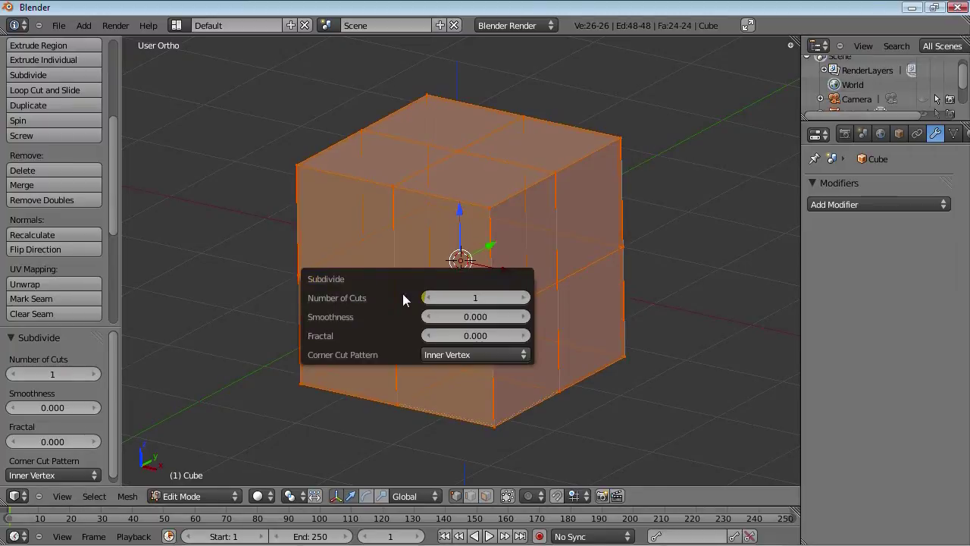
pyautogui.click(486, 299)
pyautogui.click(455, 302)
pyautogui.click(514, 298)
pyautogui.click(522, 322)
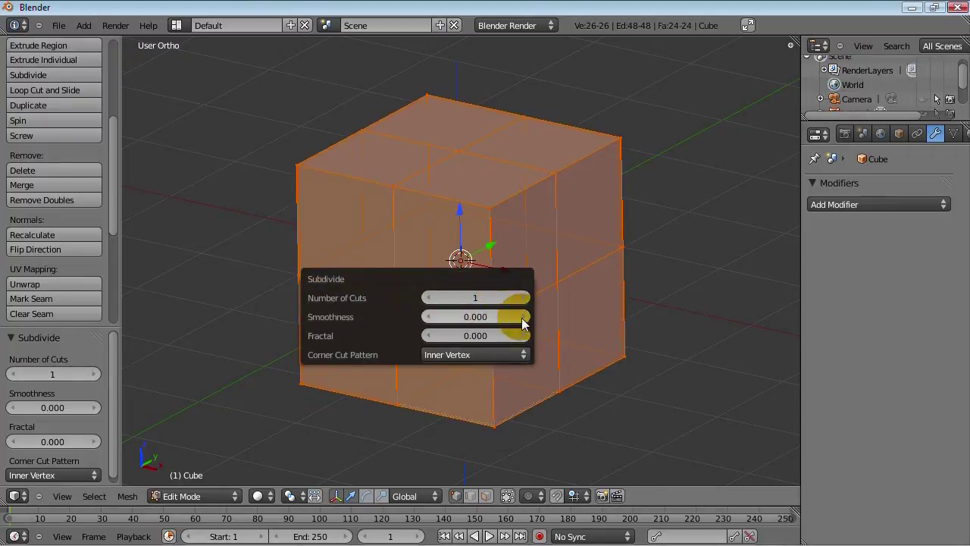
pyautogui.click(523, 321)
pyautogui.click(430, 319)
pyautogui.click(425, 320)
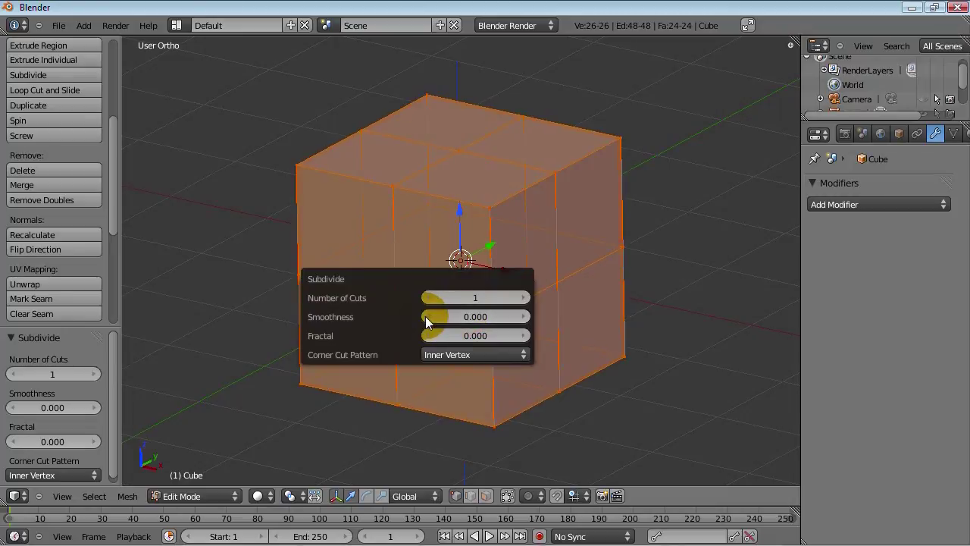
pyautogui.click(430, 335)
pyautogui.click(11, 441)
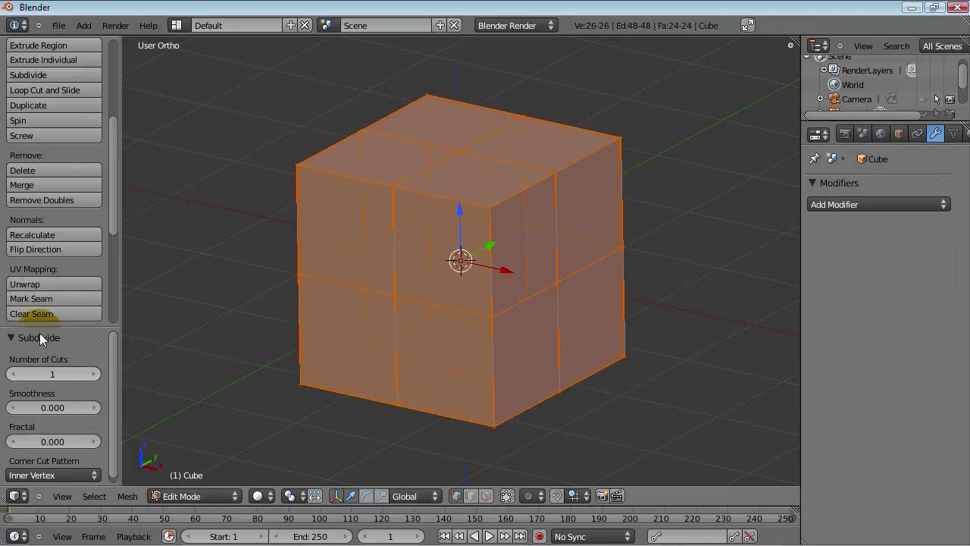
# Raise Number of Cuts to 3, inspect it from Top view, then undo the subdivision
pyautogui.click(86, 375)
pyautogui.click(86, 375)
pyautogui.moveTo(285, 327); pyautogui.dragTo(324, 417, button='middle')
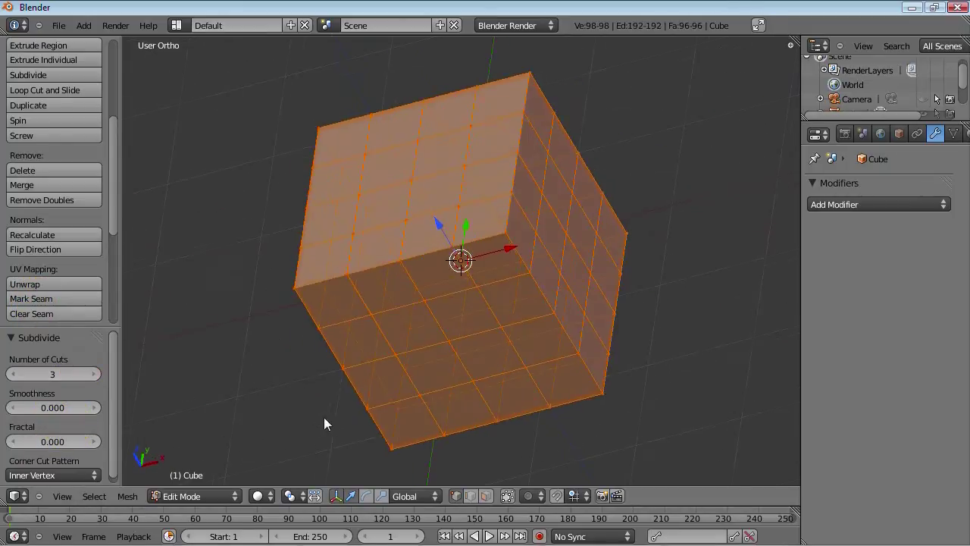
pyautogui.press('KP_7')
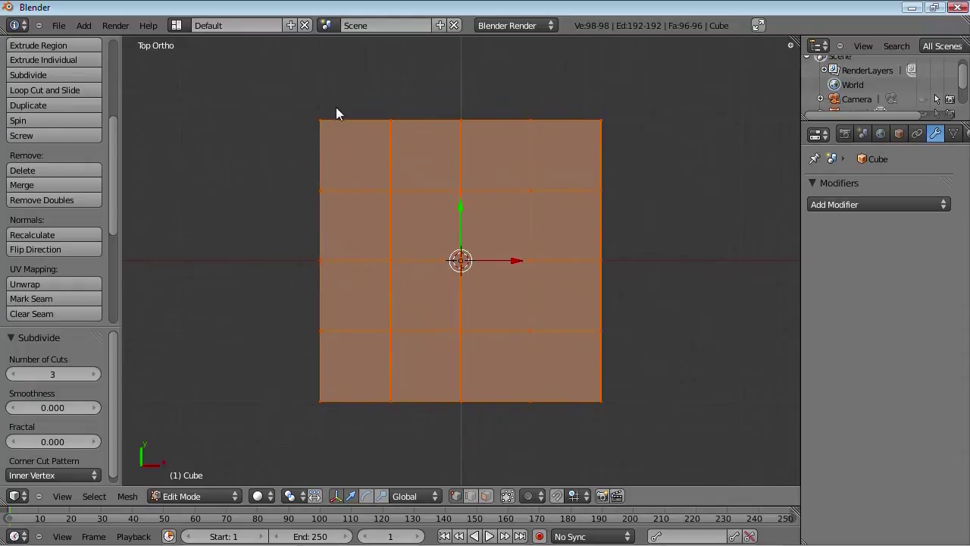
pyautogui.moveTo(435, 327); pyautogui.dragTo(490, 234, button='middle')
pyautogui.moveTo(611, 359); pyautogui.dragTo(497, 315, button='middle')
pyautogui.hotkey('ctrl', 'z')
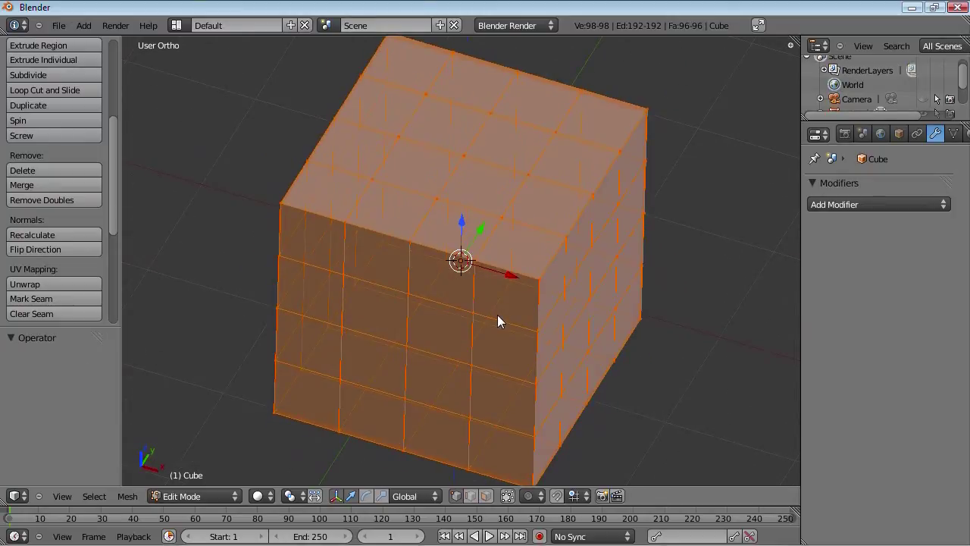
# Loop-cut three evenly spaced edge loops in each of two directions around the cube
pyautogui.press('a')
pyautogui.hotkey('ctrl', 'r')
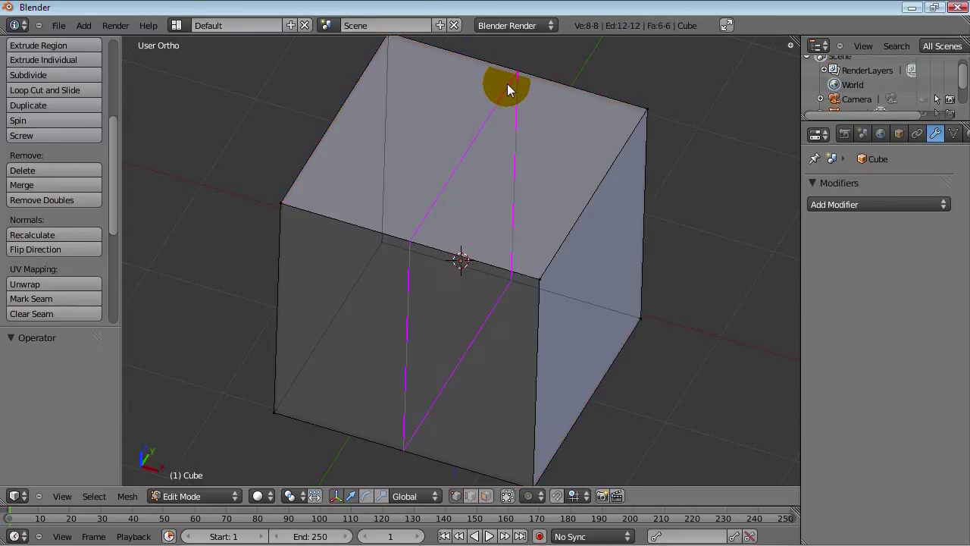
pyautogui.scroll(2, 507, 83)
pyautogui.click(507, 83)
pyautogui.rightClick(507, 84)
pyautogui.press('a')
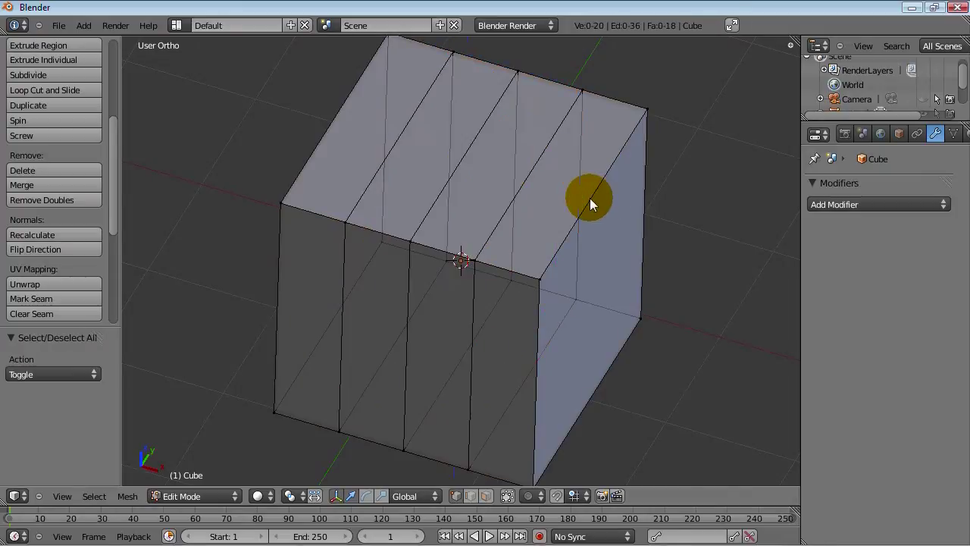
pyautogui.hotkey('ctrl', 'r')
pyautogui.scroll(2, 590, 198)
pyautogui.click(589, 198)
pyautogui.rightClick(590, 198)
# Add three evenly spaced loops in the third direction and check the 4×4 grid
pyautogui.press('a')
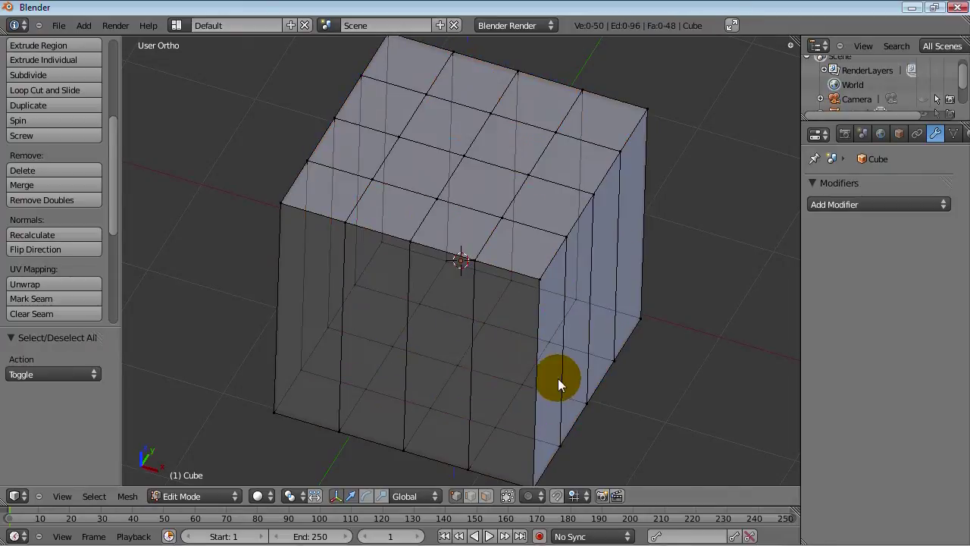
pyautogui.scroll(2, 536, 375)
pyautogui.click(537, 375)
pyautogui.rightClick(537, 375)
pyautogui.moveTo(395, 372); pyautogui.dragTo(399, 349, button='middle')
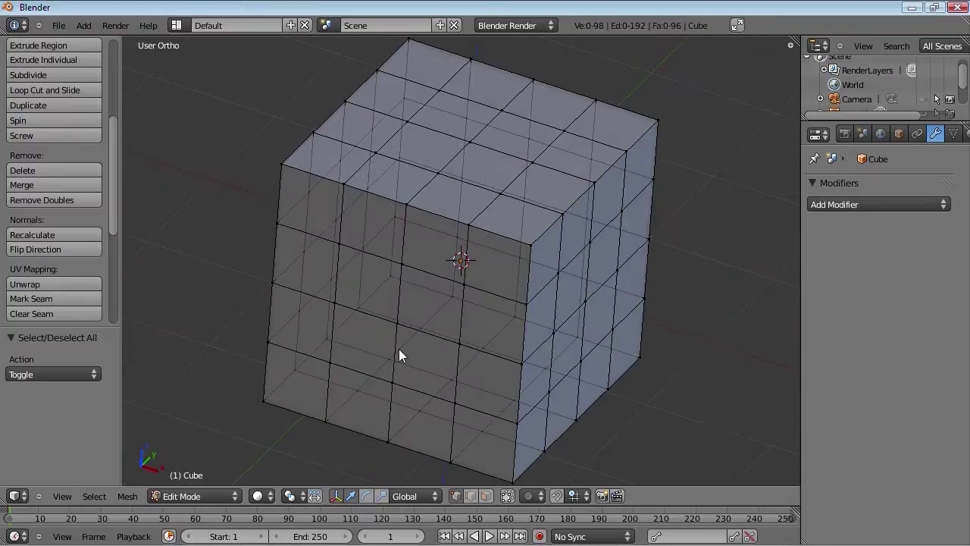
# Delete all of the grid cube's vertices and add a fresh cube
pyautogui.press('a')
pyautogui.press('x')
pyautogui.click(513, 355)
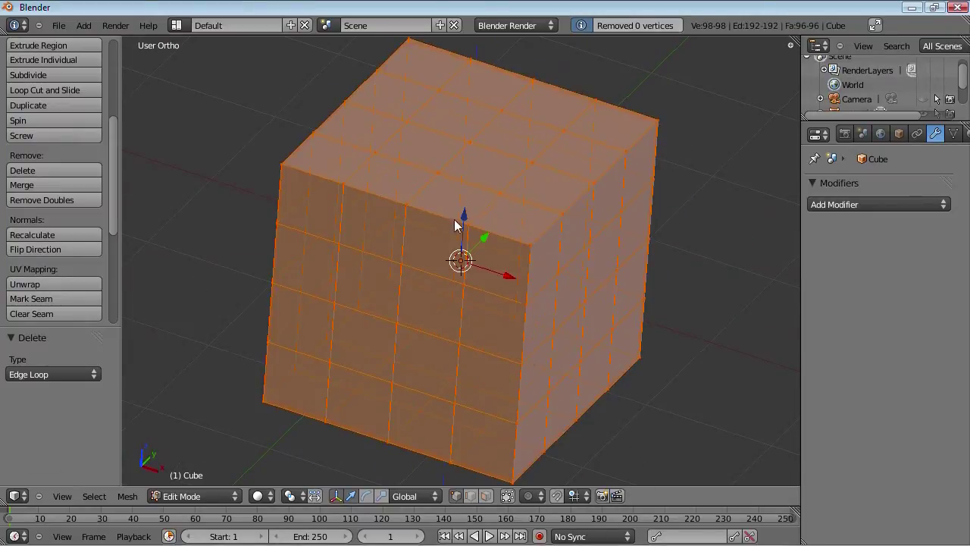
pyautogui.press('x')
pyautogui.click(458, 194)
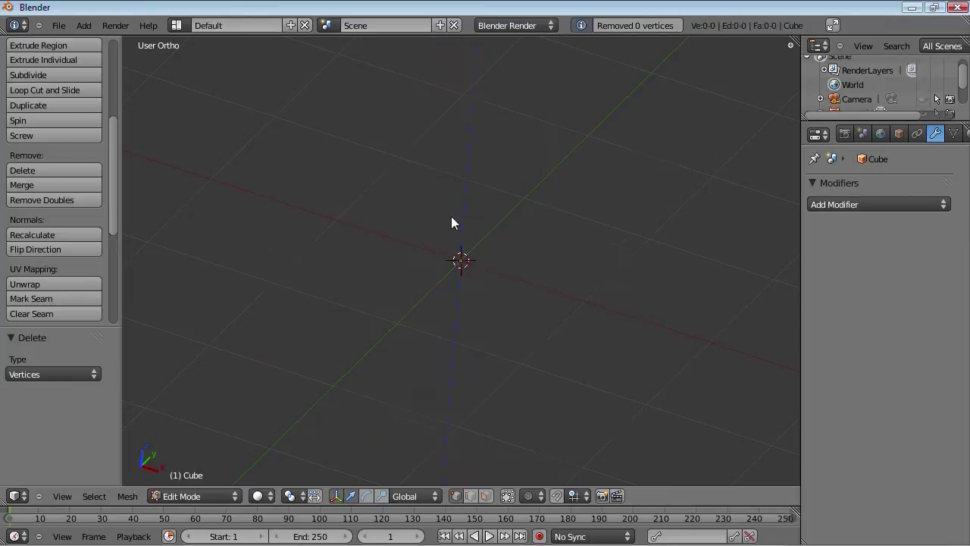
pyautogui.hotkey('shift', 'a')
pyautogui.click(445, 214)
# Select the four top corner vertices and subdivide only the top face once
pyautogui.rightClick(326, 164)
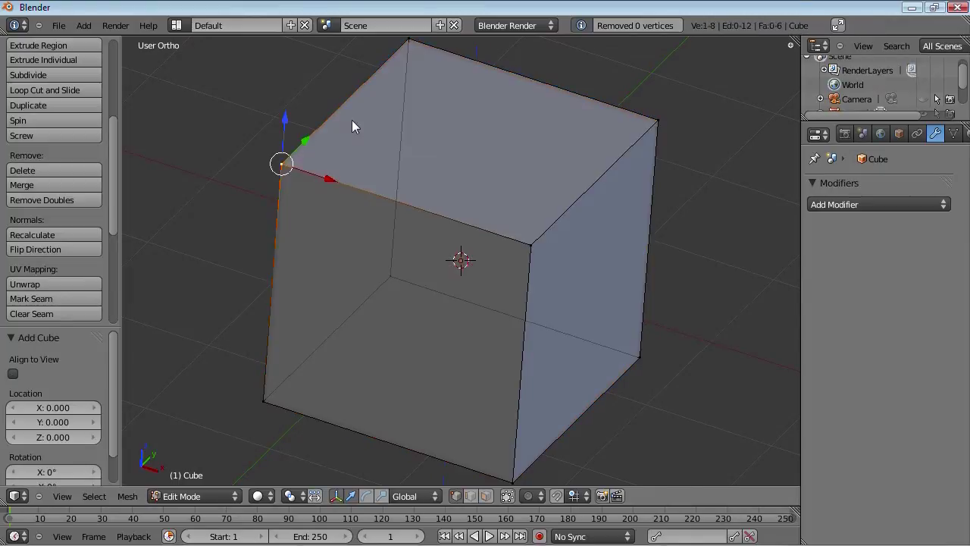
pyautogui.keyDown('shift'); pyautogui.rightClick(410, 44); pyautogui.keyUp('shift')
pyautogui.keyDown('shift'); pyautogui.rightClick(640, 130); pyautogui.keyUp('shift')
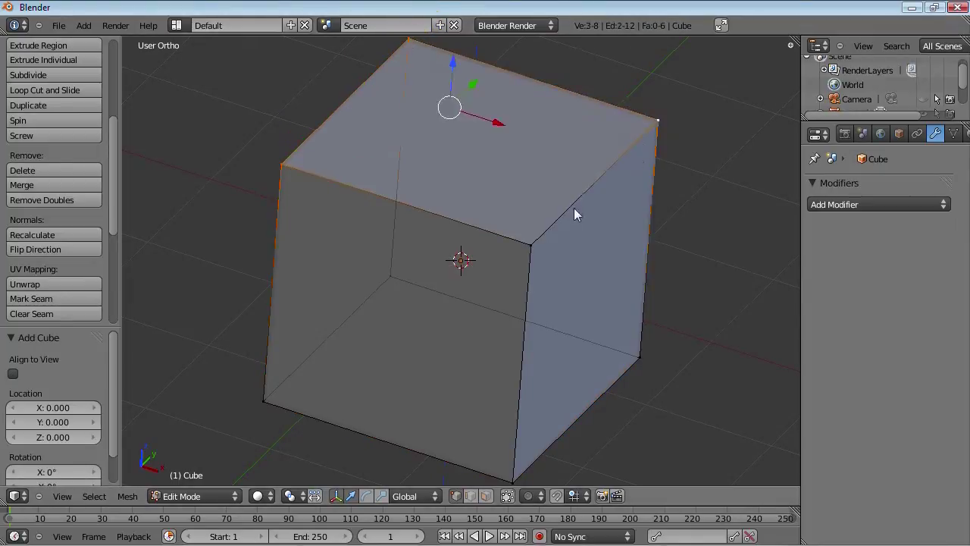
pyautogui.keyDown('shift'); pyautogui.rightClick(535, 239); pyautogui.keyUp('shift')
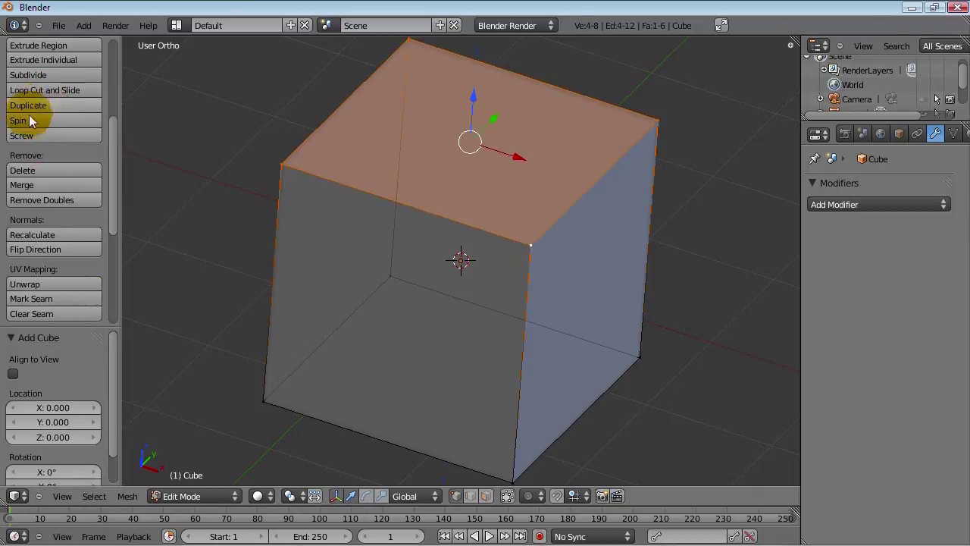
pyautogui.click(26, 76)
pyautogui.scroll(-2, 463, 303)
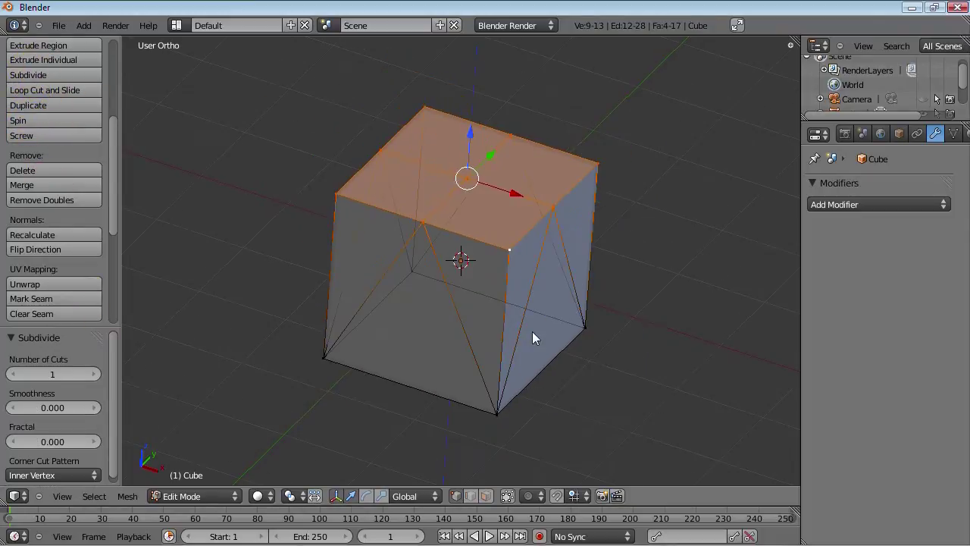
pyautogui.moveTo(550, 311); pyautogui.dragTo(493, 188, button='middle')
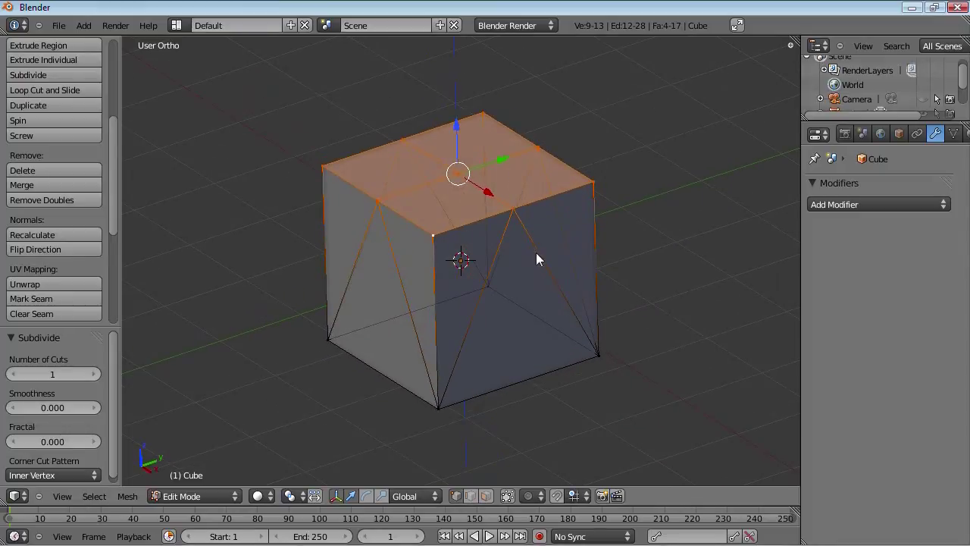
pyautogui.scroll(3, 525, 336)
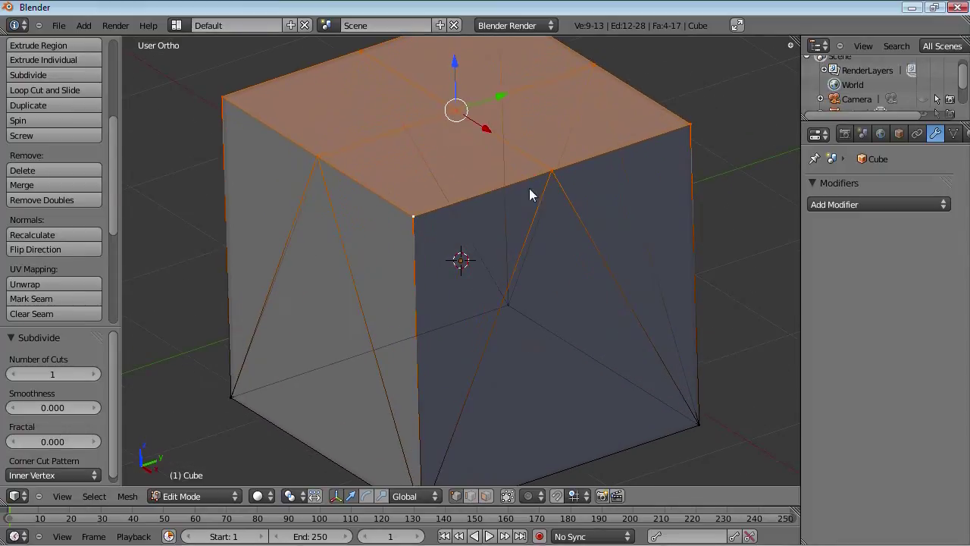
# Inspect the new midpoint and corner vertices by selecting them one at a time
pyautogui.rightClick(545, 177)
pyautogui.scroll(-3, 405, 315)
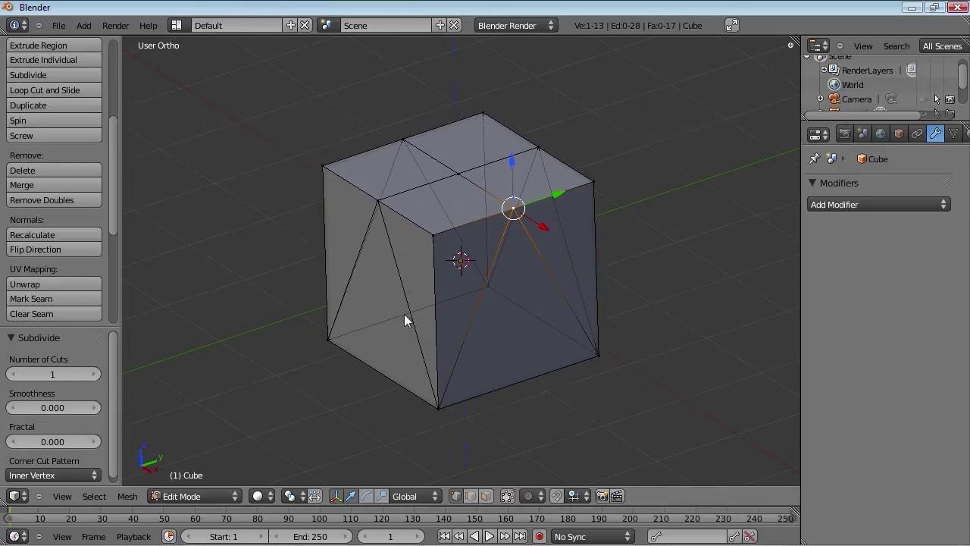
pyautogui.rightClick(446, 410)
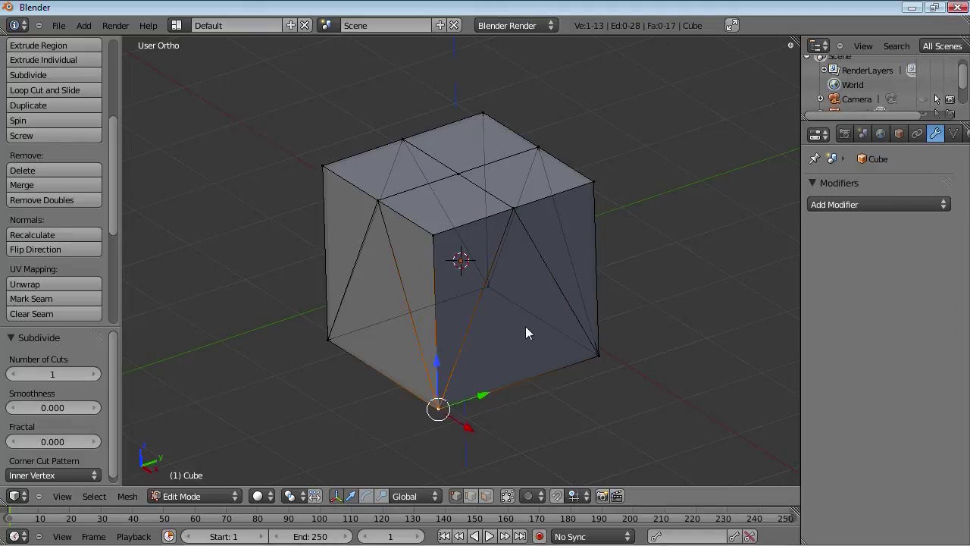
pyautogui.scroll(2, 530, 303)
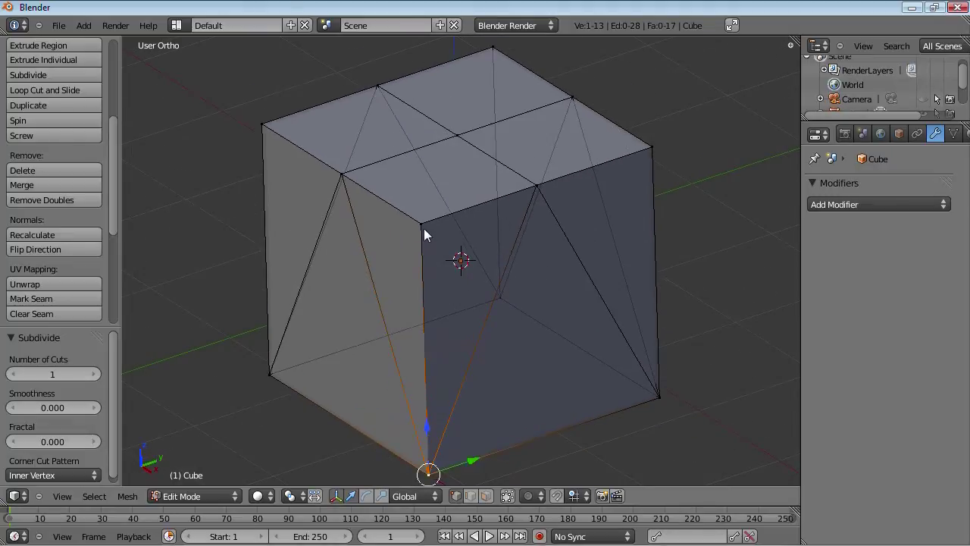
pyautogui.rightClick(423, 226)
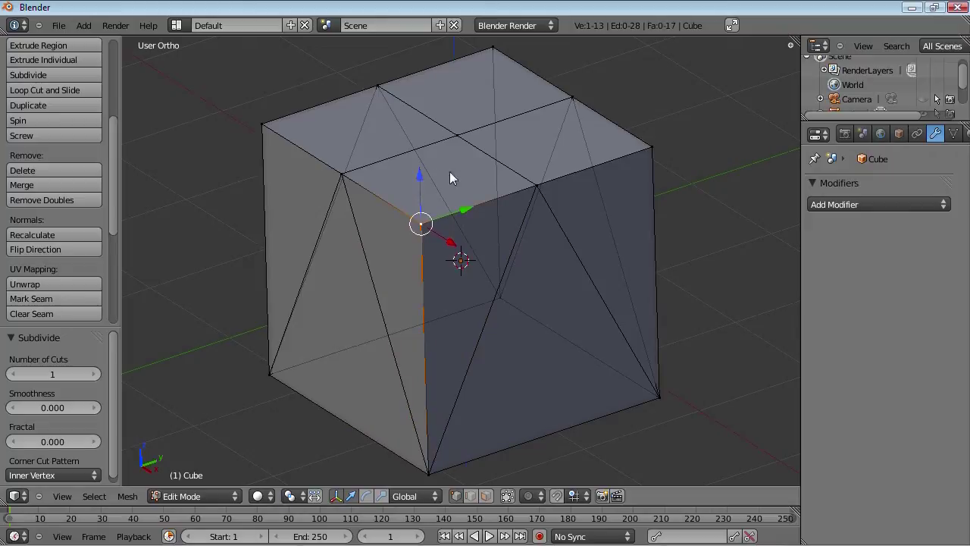
pyautogui.rightClick(538, 187)
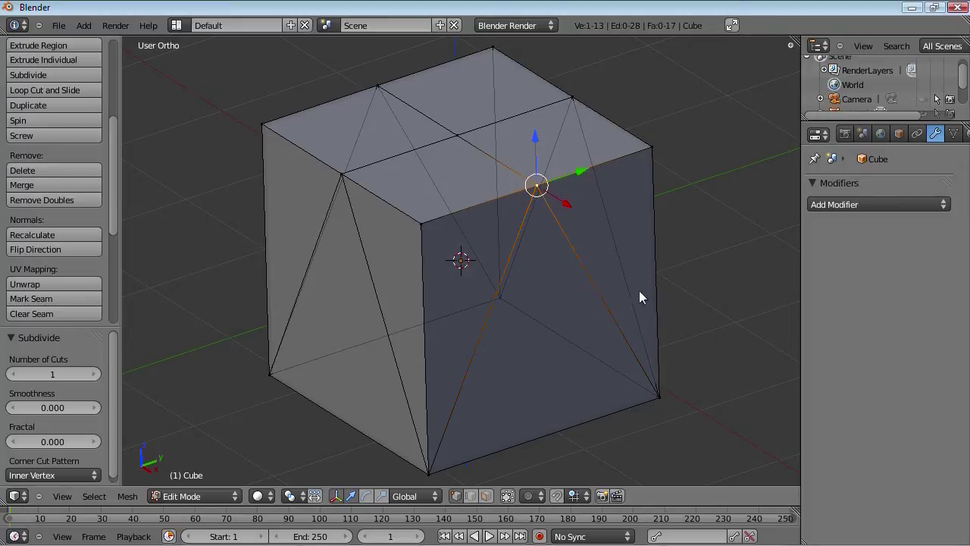
pyautogui.scroll(-3, 512, 235)
pyautogui.moveTo(419, 277); pyautogui.dragTo(520, 343, button='middle')
pyautogui.scroll(2, 483, 343)
# Delete all of the cube's vertices and add a new cube mesh in its place
pyautogui.press('a')
pyautogui.press('a')
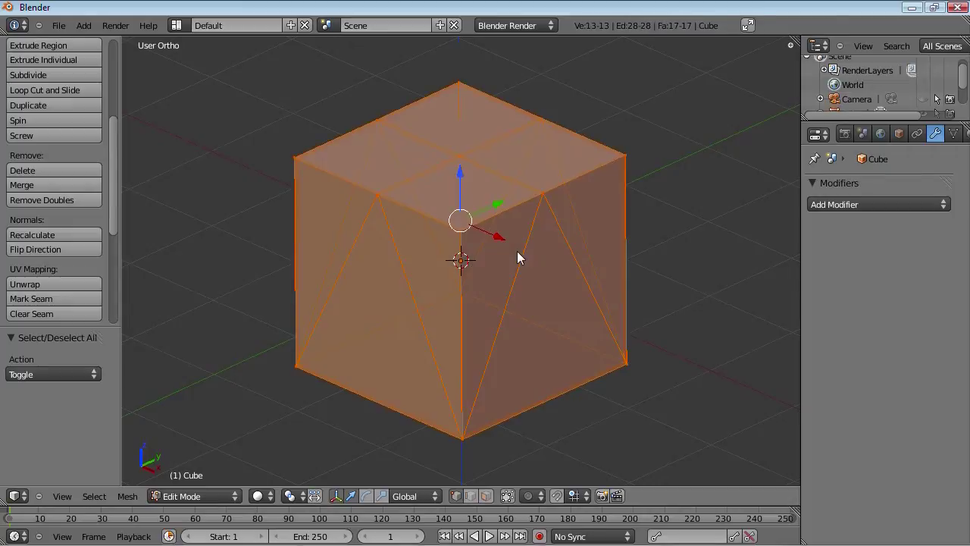
pyautogui.press('x')
pyautogui.click(518, 253)
pyautogui.hotkey('shift', 'a')
pyautogui.click(511, 251)
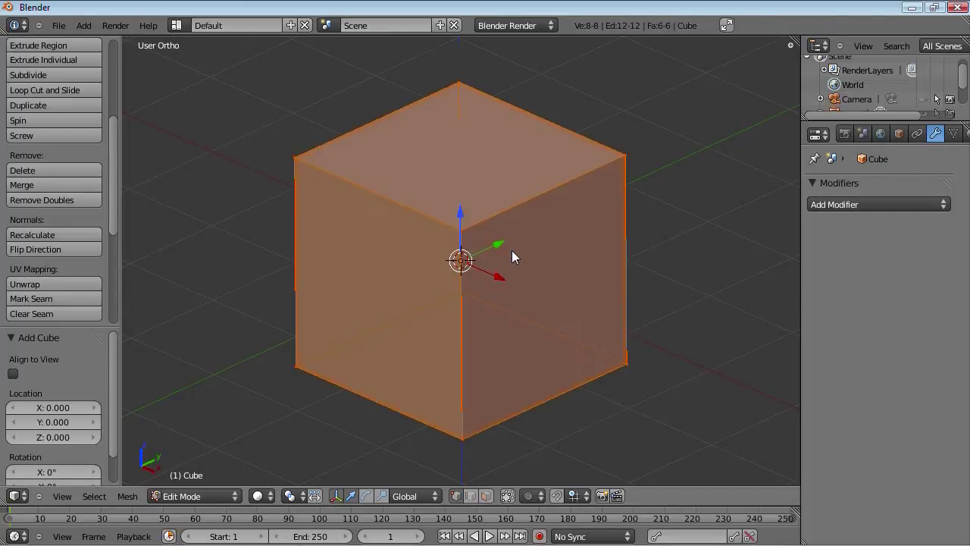
pyautogui.moveTo(414, 315); pyautogui.dragTo(391, 335, button='middle')
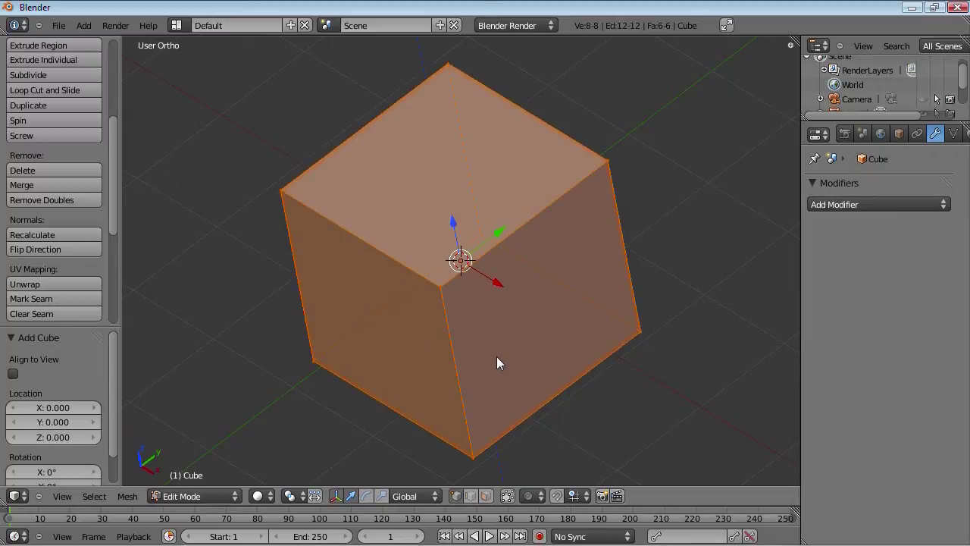
# Delete the new cube's vertices, add a plane mesh and view it from the top
pyautogui.scroll(-2, 492, 330)
pyautogui.press('x')
pyautogui.click(491, 327)
pyautogui.hotkey('shift', 'a')
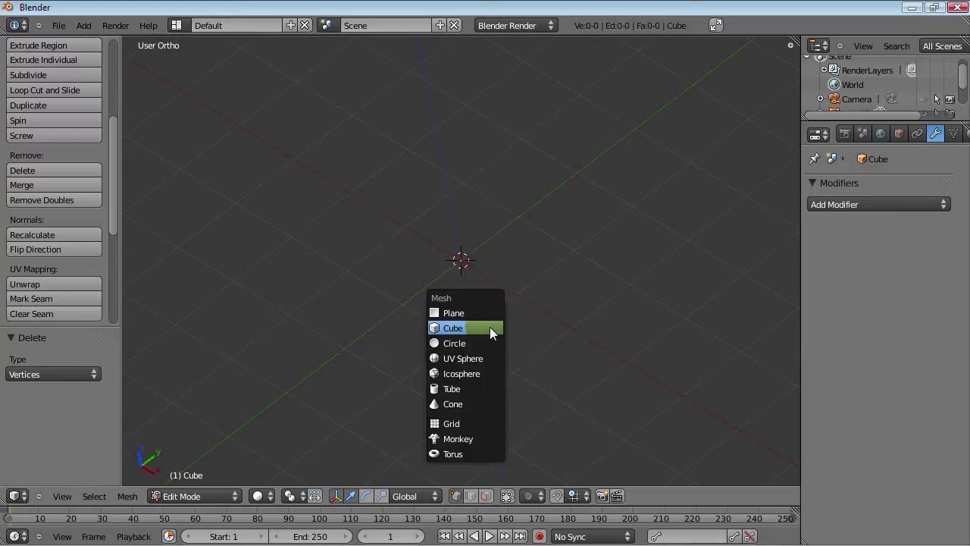
pyautogui.click(478, 309)
pyautogui.press('KP_7')
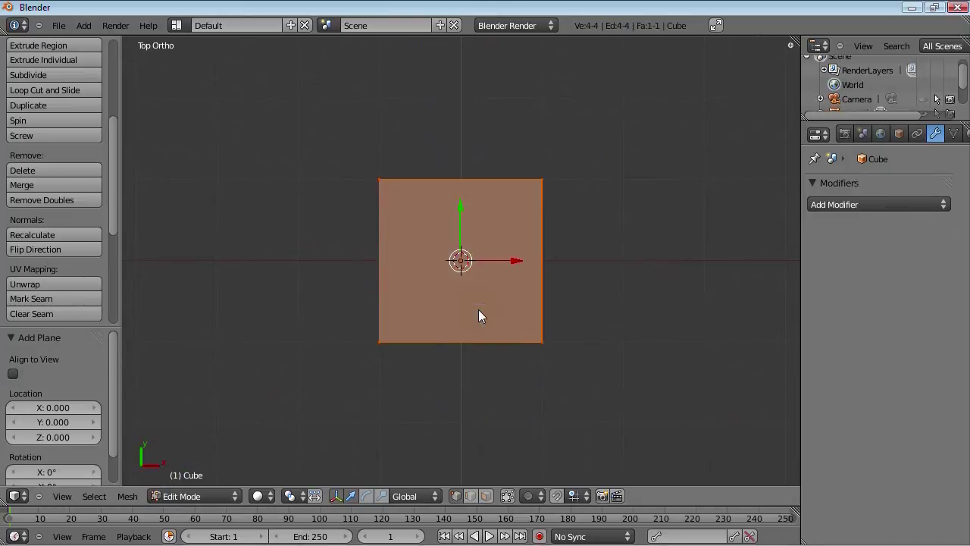
# Subdivide the plane into flat faces, replacing a smooth subdivide, with Number of Cuts 9
pyautogui.scroll(2, 520, 330)
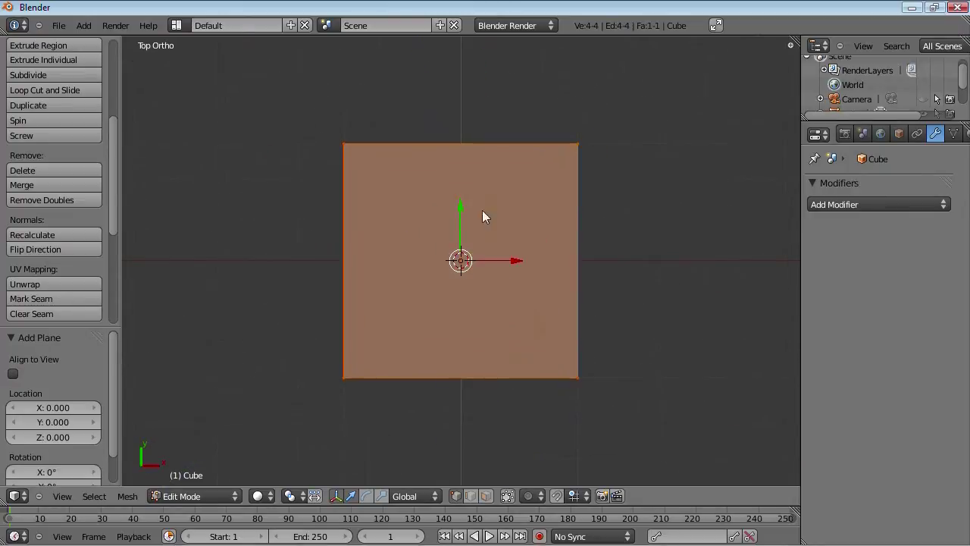
pyautogui.press('w')
pyautogui.click(463, 188)
pyautogui.hotkey('ctrl', 'z')
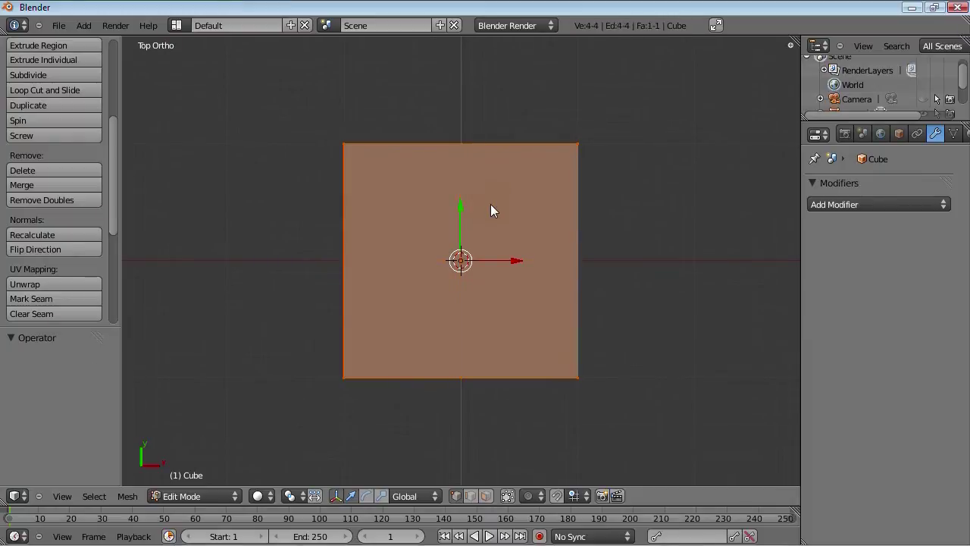
pyautogui.press('w')
pyautogui.click(455, 187)
pyautogui.scroll(3, 467, 205)
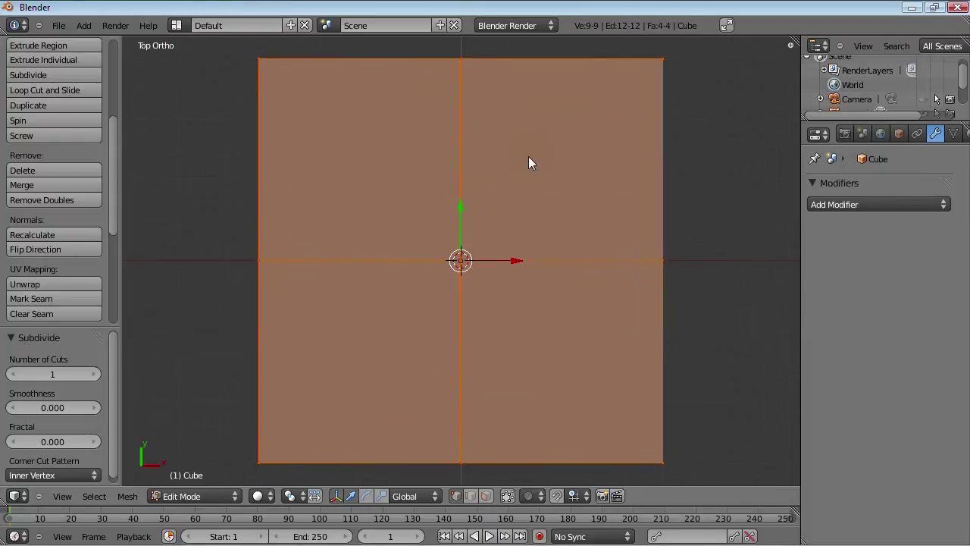
pyautogui.keyDown('shift'); pyautogui.moveTo(528, 156); pyautogui.dragTo(517, 168, button='middle'); pyautogui.keyUp('shift')
pyautogui.moveTo(57, 373); pyautogui.dragTo(191, 383)
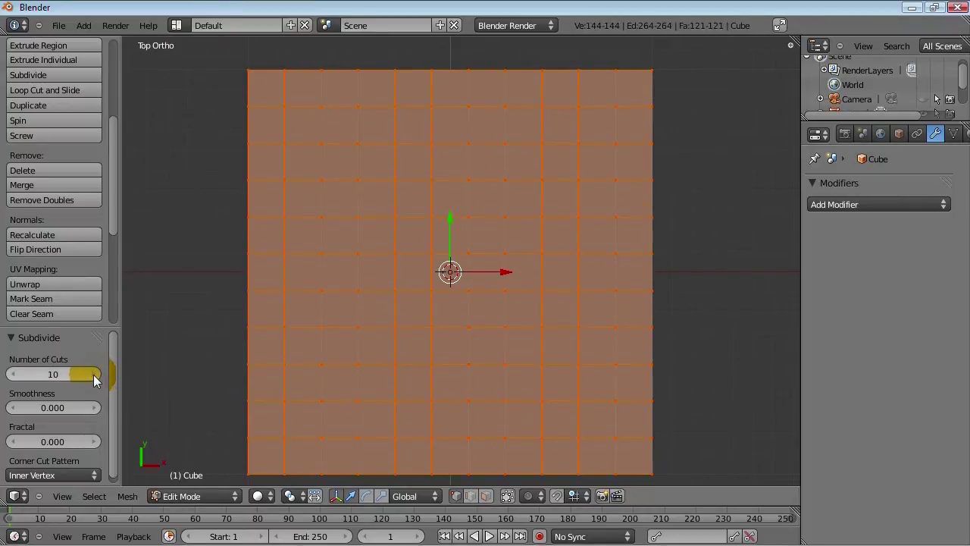
pyautogui.click(13, 375)
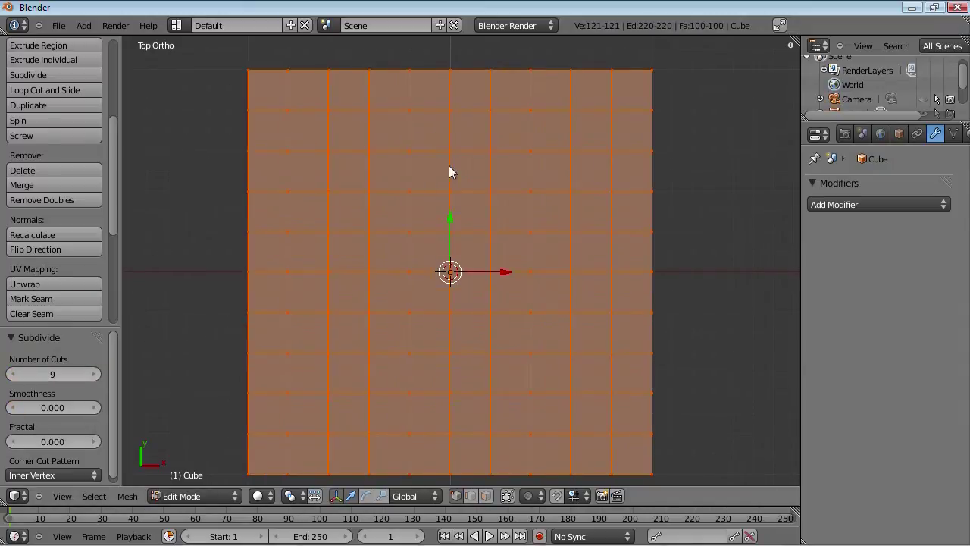
# Subdivide the grid again into 400 faces, deselect all, and return to Object Mode in top view
pyautogui.press('w')
pyautogui.click(311, 244)
pyautogui.keyDown('shift'); pyautogui.moveTo(306, 151); pyautogui.dragTo(357, 148, button='middle'); pyautogui.keyUp('shift')
pyautogui.scroll(-4, 535, 318)
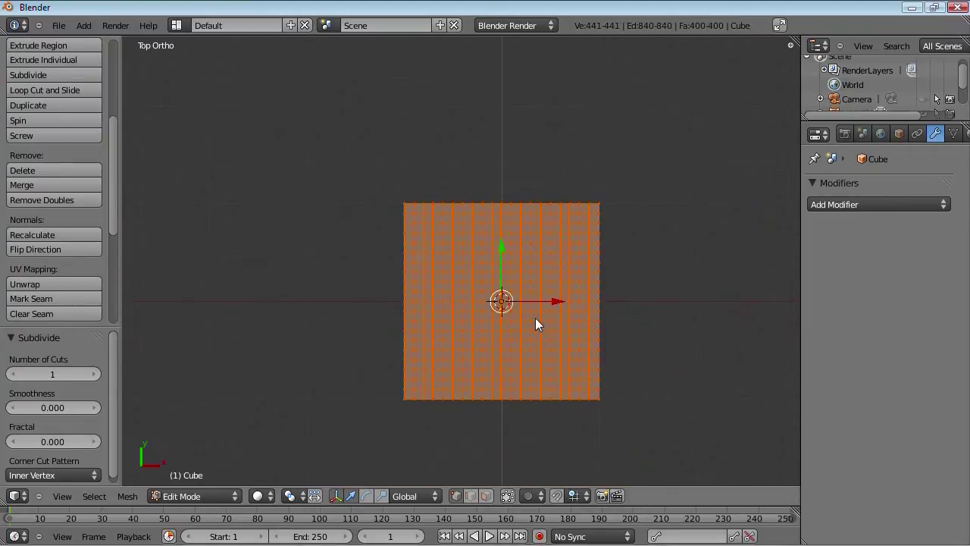
pyautogui.press('a')
pyautogui.moveTo(477, 368); pyautogui.dragTo(546, 318, button='middle')
pyautogui.press('Tab')
pyautogui.press('KP_7')
# Delete the 400-face plane and add a plain 8-vertex cube at the scene origin
pyautogui.scroll(3, 546, 318)
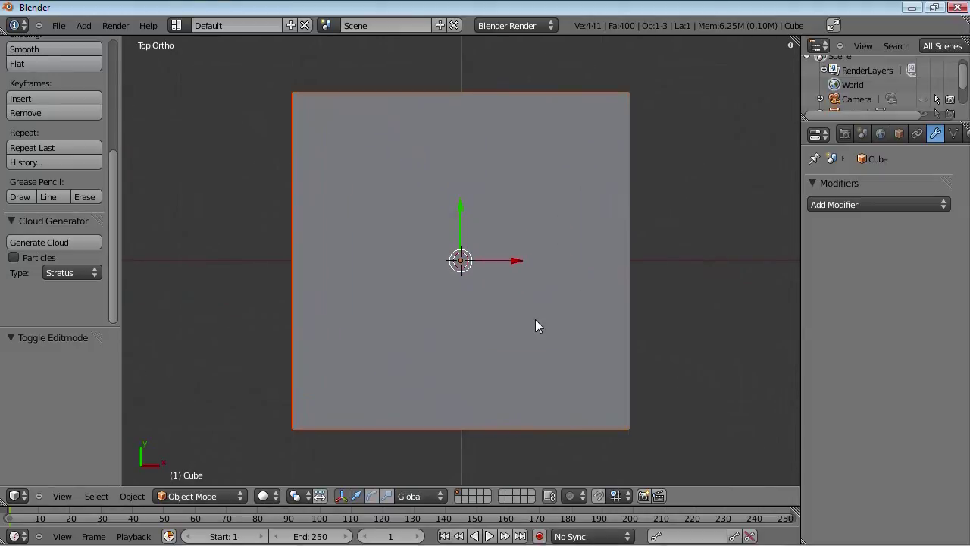
pyautogui.press('x')
pyautogui.click(542, 324)
pyautogui.hotkey('shift', 'a')
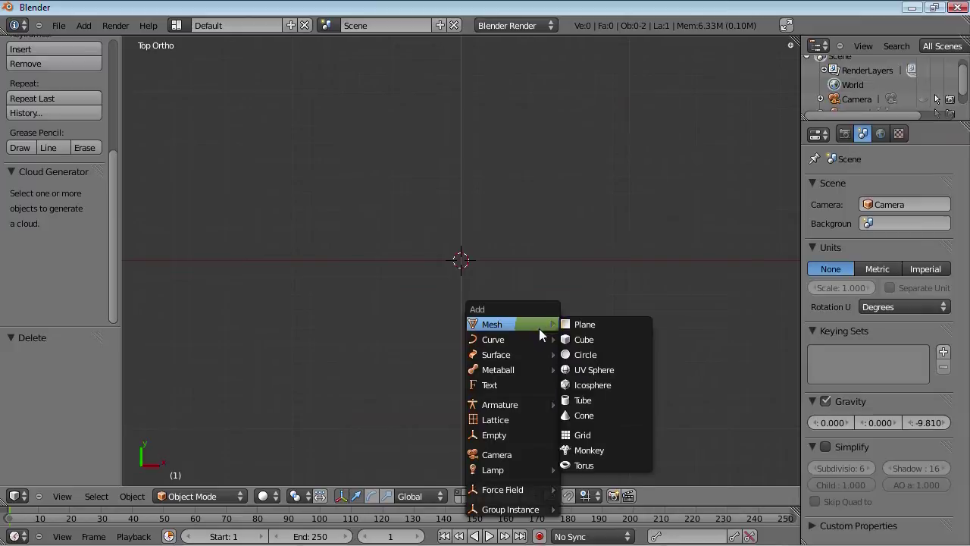
pyautogui.press('Escape')
pyautogui.hotkey('shift', 'a')
pyautogui.moveTo(516, 319)
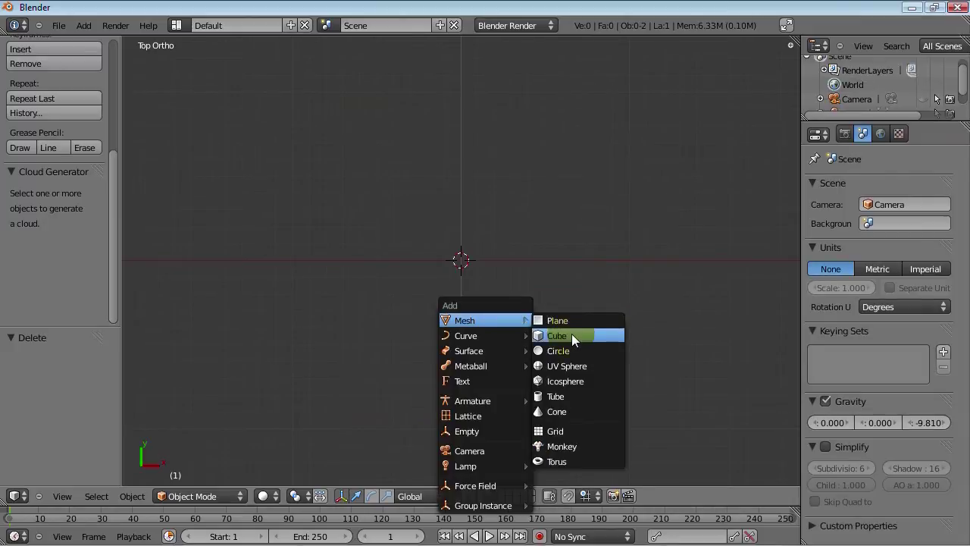
pyautogui.click(571, 334)
pyautogui.moveTo(464, 405); pyautogui.dragTo(583, 386, button='middle')
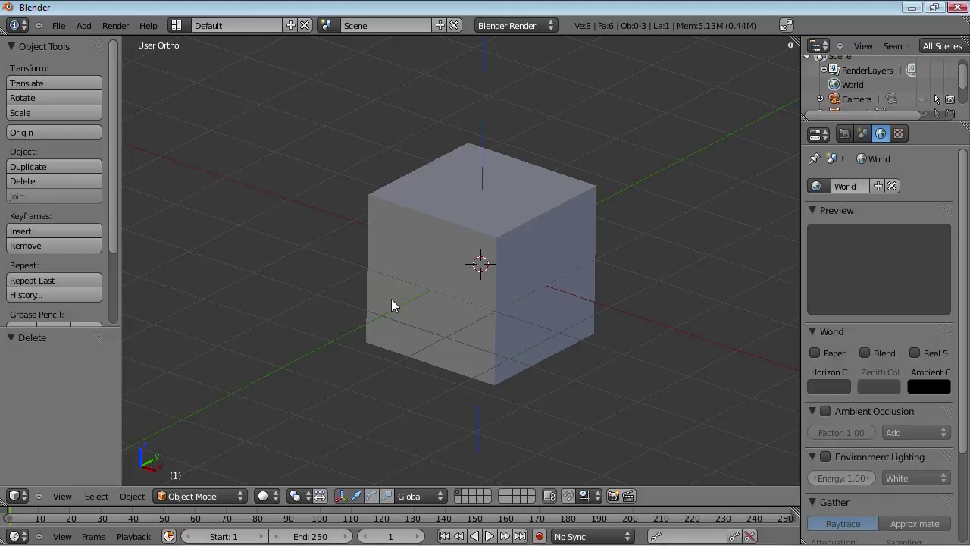
pyautogui.rightClick(395, 239)
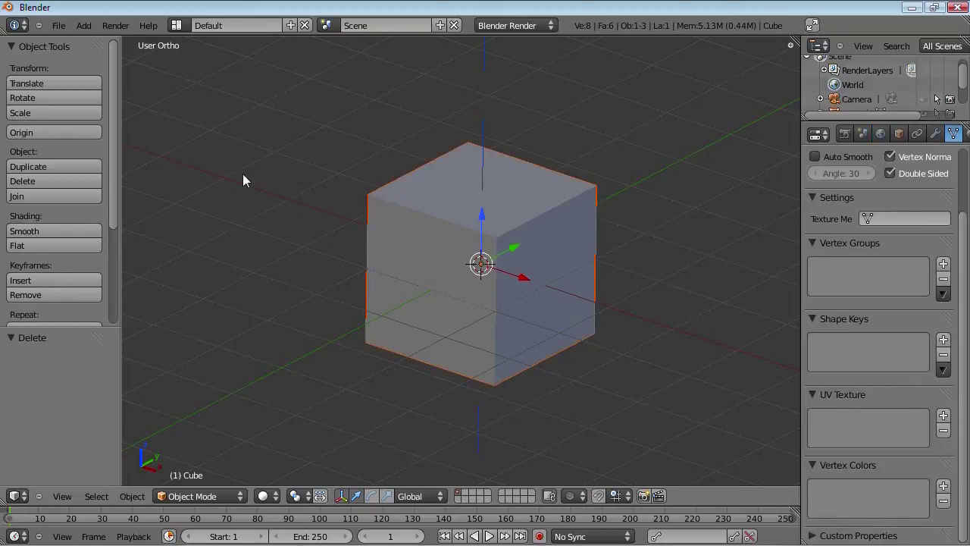
pyautogui.press('t')
pyautogui.press('t')
pyautogui.click(68, 166)
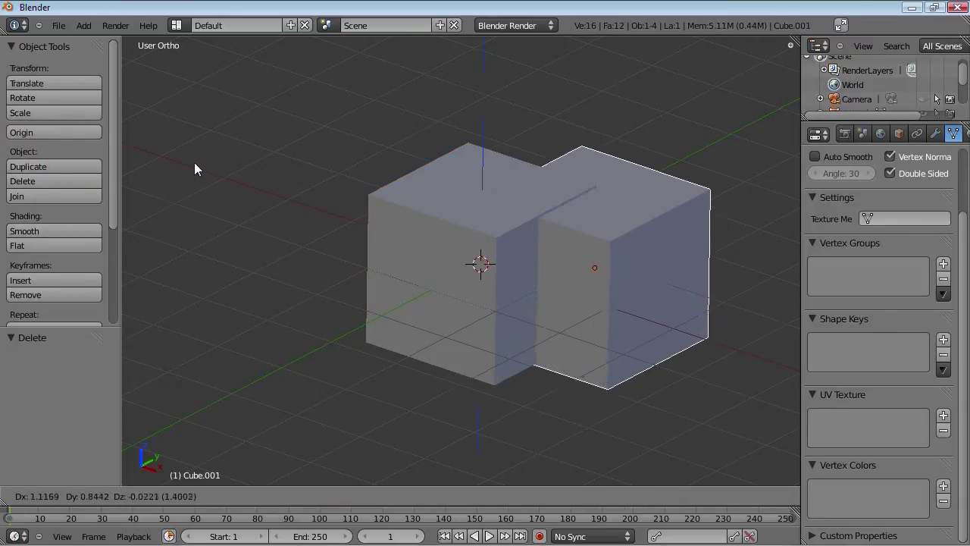
pyautogui.hotkey('shift', 'z')
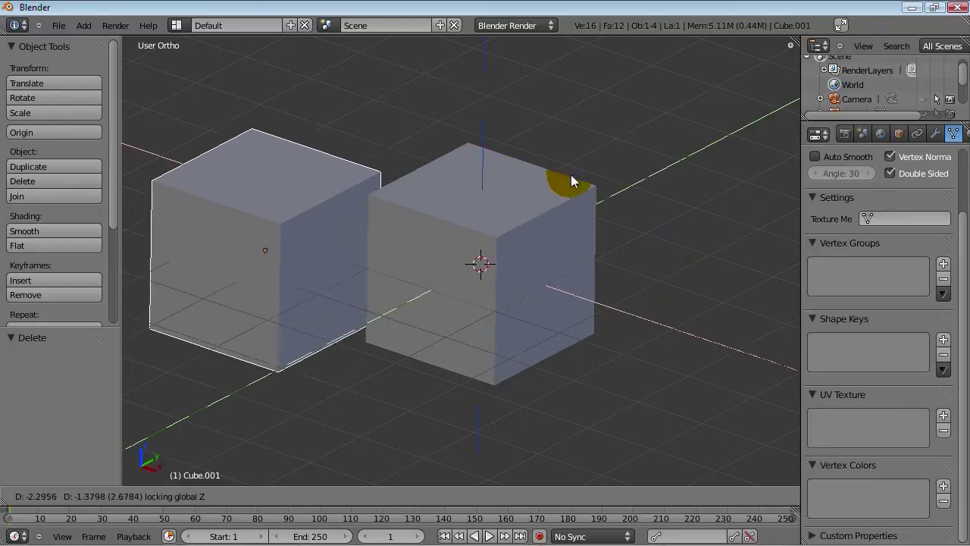
pyautogui.rightClick(164, 237)
pyautogui.scroll(-4, 268, 237)
pyautogui.scroll(-2, 558, 270)
pyautogui.hotkey('shift', 'd')
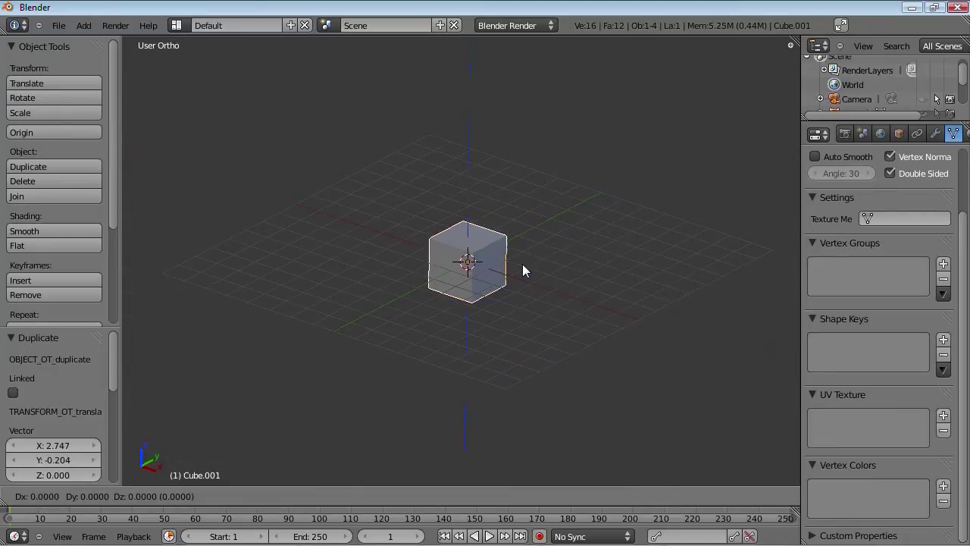
pyautogui.hotkey('shift', 'z')
pyautogui.rightClick(546, 322)
pyautogui.scroll(2, 545, 324)
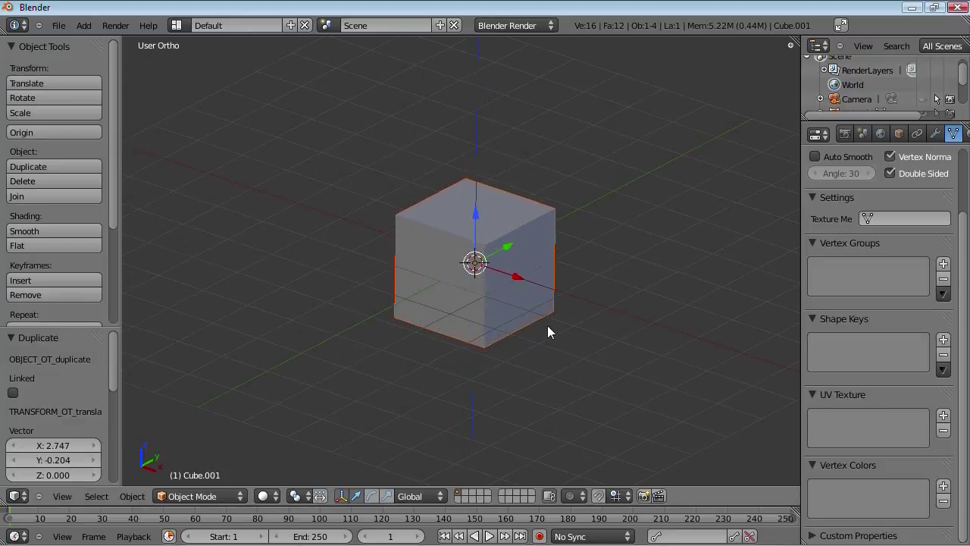
pyautogui.hotkey('ctrl', 'z')
pyautogui.scroll(3, 503, 304)
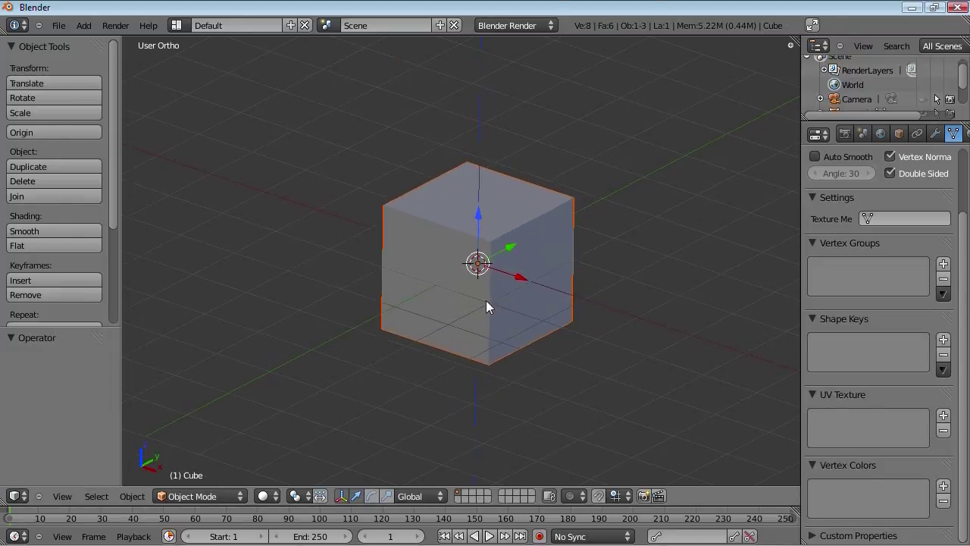
# In Edit Mode, extrude the cube's right face 2 units along the X axis
pyautogui.press('Tab')
pyautogui.scroll(2, 489, 299)
pyautogui.rightClick(491, 265)
pyautogui.keyDown('shift'); pyautogui.rightClick(513, 429); pyautogui.keyUp('shift')
pyautogui.keyDown('shift'); pyautogui.rightClick(654, 358); pyautogui.keyUp('shift')
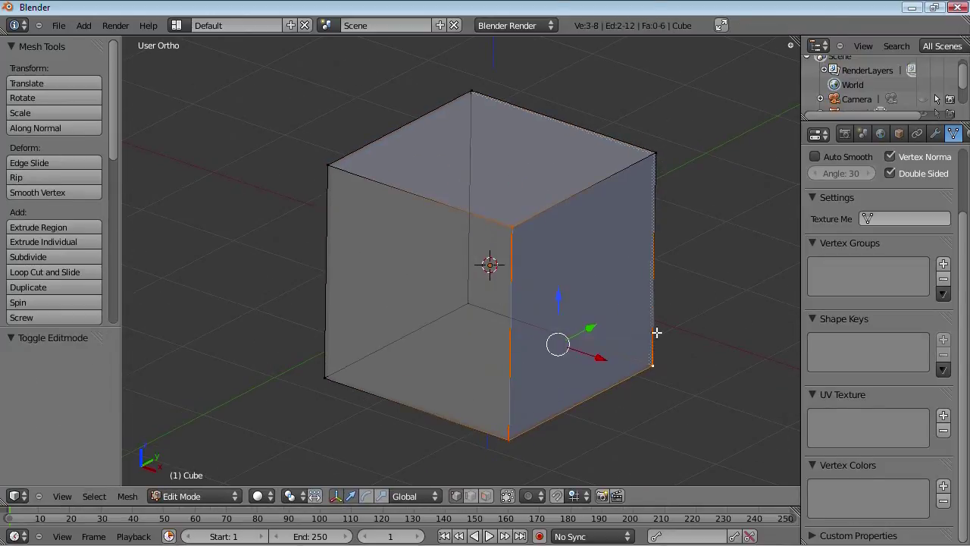
pyautogui.keyDown('shift'); pyautogui.rightClick(661, 171); pyautogui.keyUp('shift')
pyautogui.scroll(-3, 606, 265)
pyautogui.press('e')
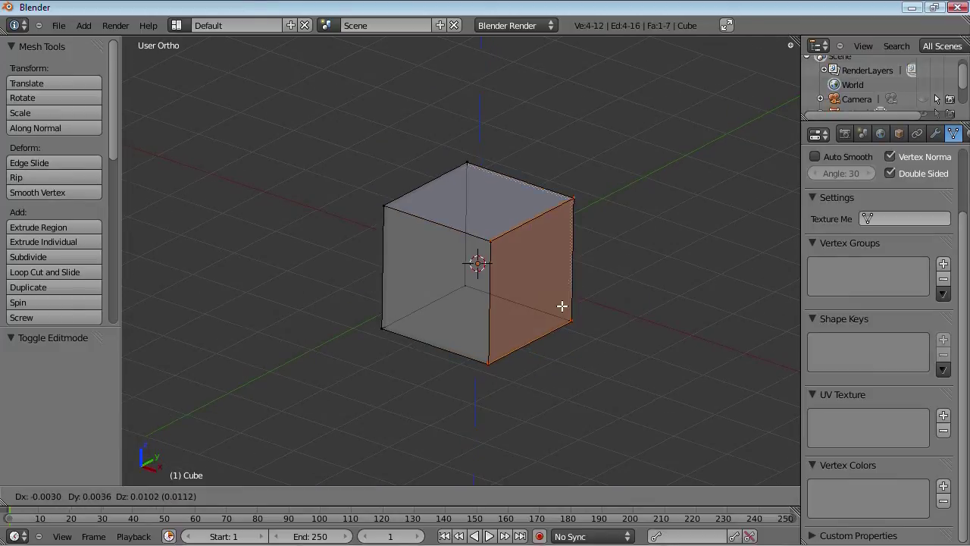
pyautogui.press('x')
pyautogui.write('2')
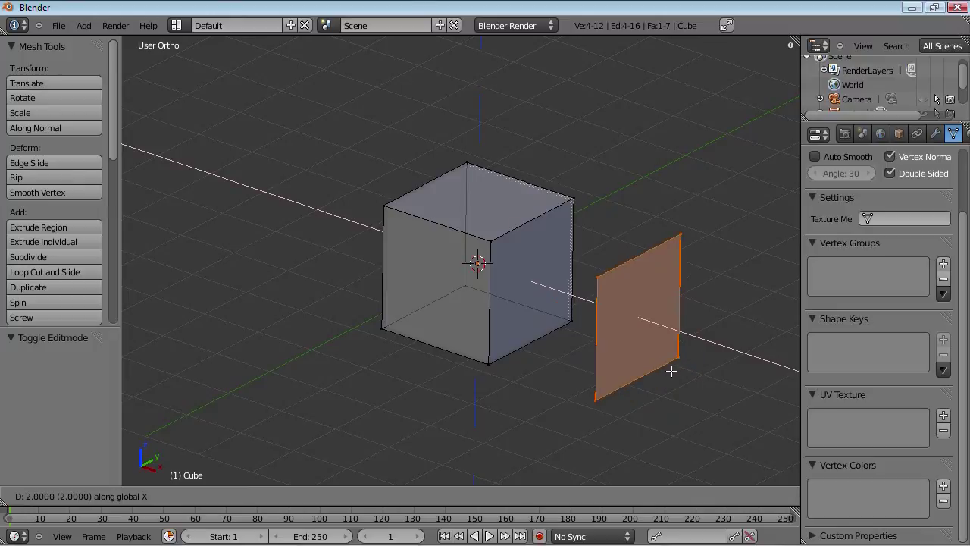
pyautogui.press('Return')
pyautogui.moveTo(671, 371); pyautogui.dragTo(526, 346, button='middle')
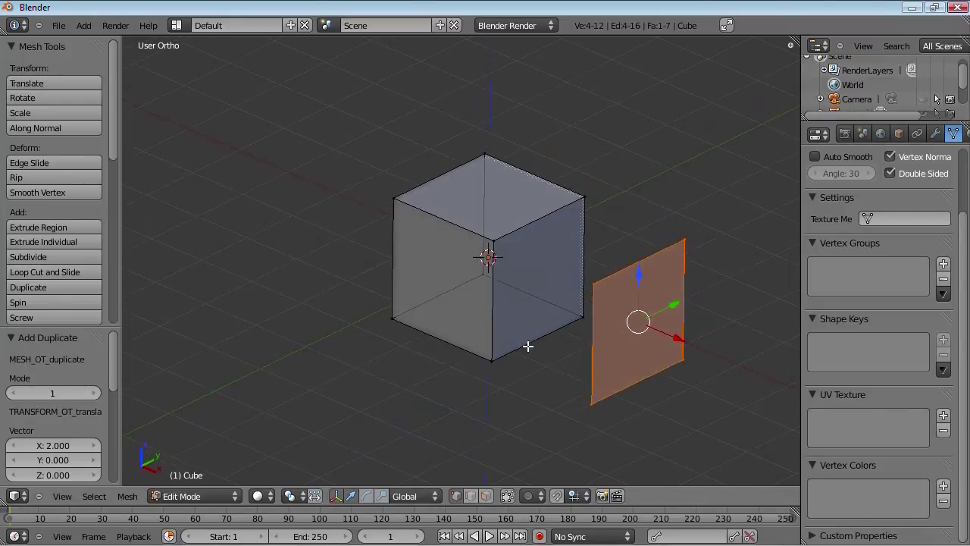
# Delete the inner right face and fill a face between the front vertical edges
pyautogui.rightClick(514, 251)
pyautogui.keyDown('shift'); pyautogui.rightClick(585, 203); pyautogui.keyUp('shift')
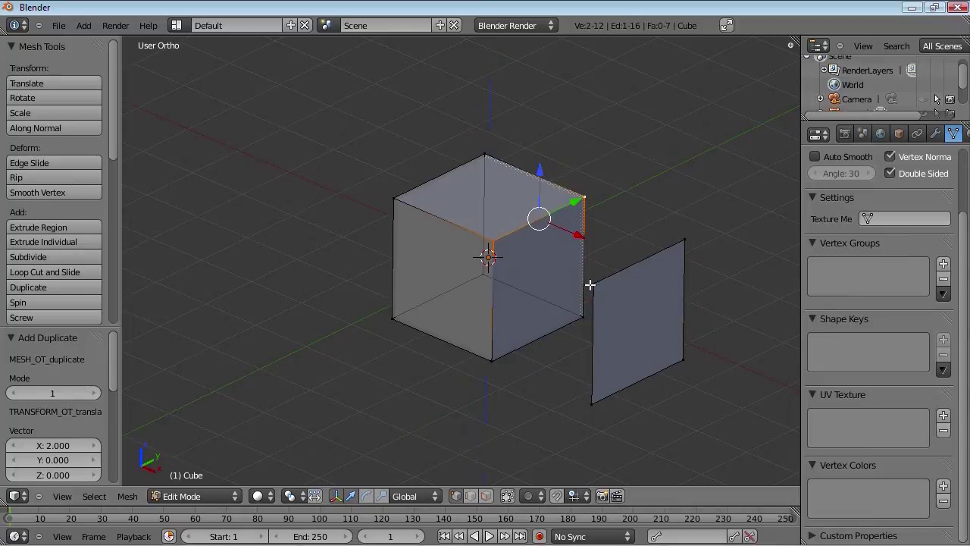
pyautogui.keyDown('shift'); pyautogui.rightClick(592, 285); pyautogui.keyUp('shift')
pyautogui.keyDown('shift'); pyautogui.rightClick(594, 291); pyautogui.keyUp('shift')
pyautogui.keyDown('shift'); pyautogui.rightClick(585, 310); pyautogui.keyUp('shift')
pyautogui.keyDown('shift'); pyautogui.rightClick(502, 350); pyautogui.keyUp('shift')
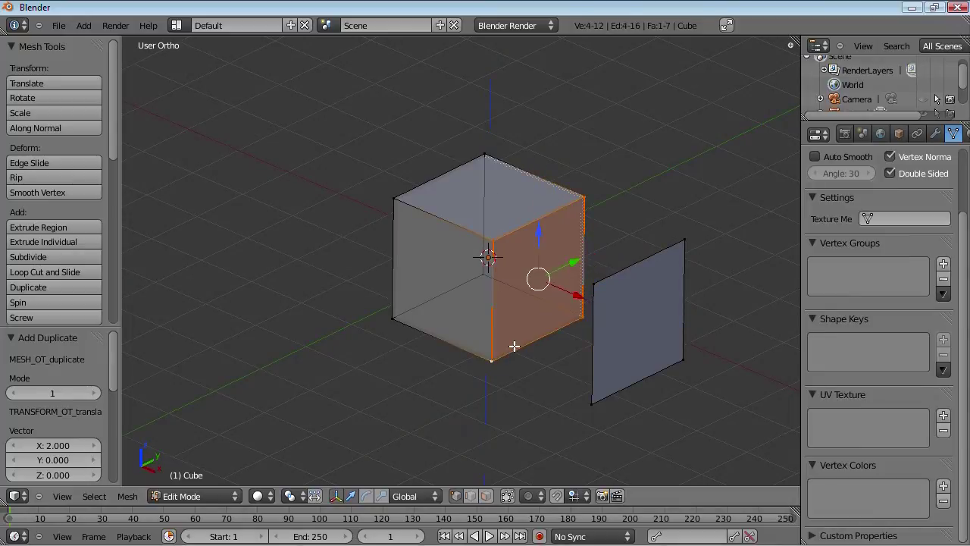
pyautogui.press('x')
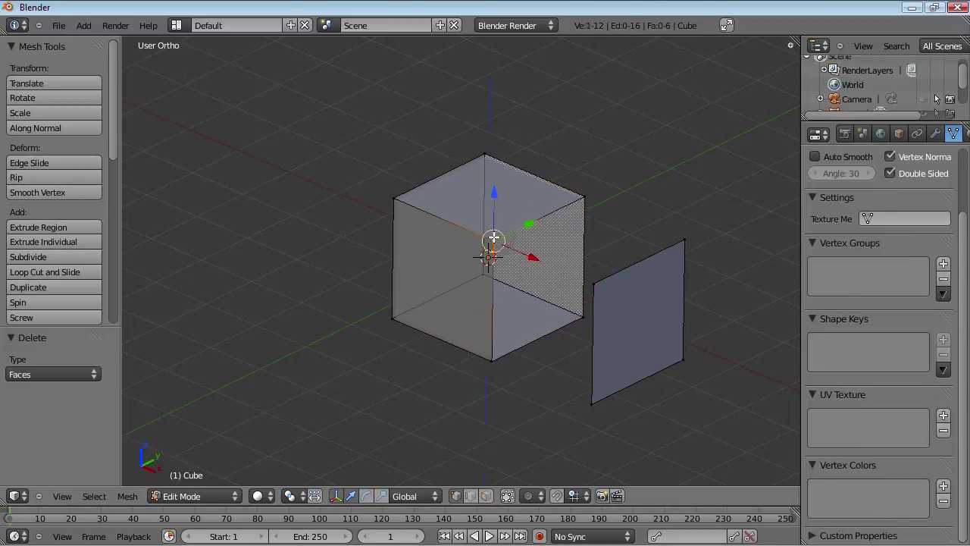
pyautogui.rightClick(492, 361)
pyautogui.keyDown('shift'); pyautogui.rightClick(594, 288); pyautogui.keyUp('shift')
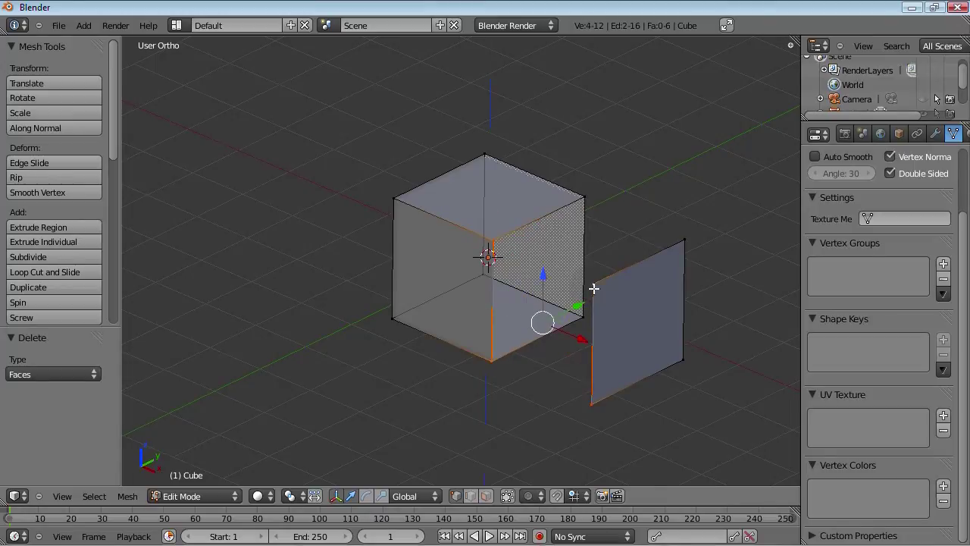
pyautogui.press('f')
# Fill a face between the rear vertical edges, then select the top front and rear edges
pyautogui.scroll(1, 561, 283)
pyautogui.rightClick(627, 334)
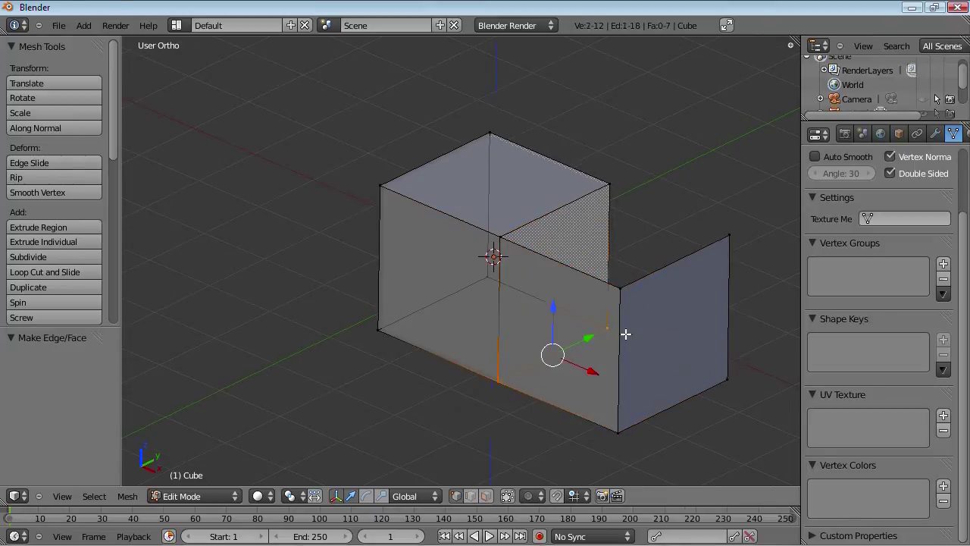
pyautogui.rightClick(606, 210)
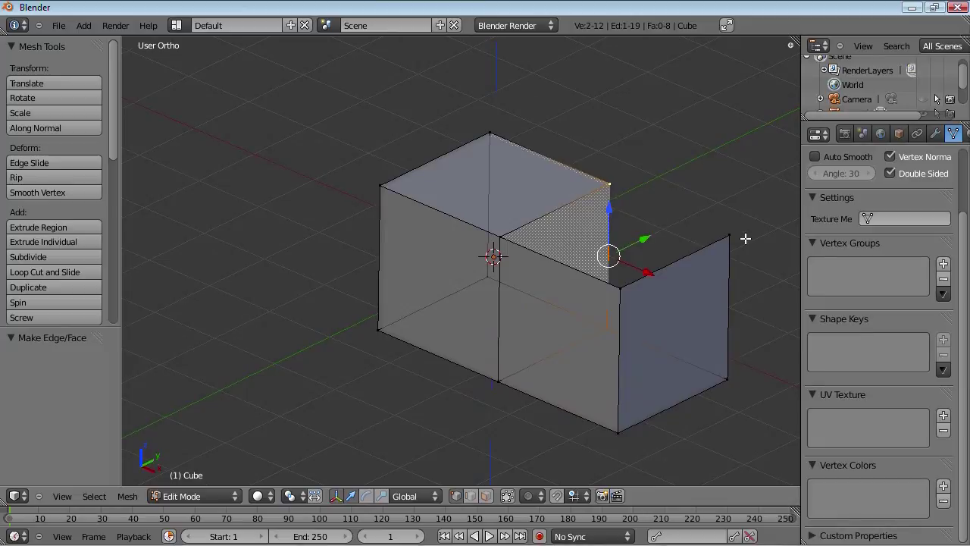
pyautogui.keyDown('shift'); pyautogui.rightClick(730, 333); pyautogui.keyUp('shift')
pyautogui.press('f')
pyautogui.rightClick(624, 296)
pyautogui.rightClick(489, 236)
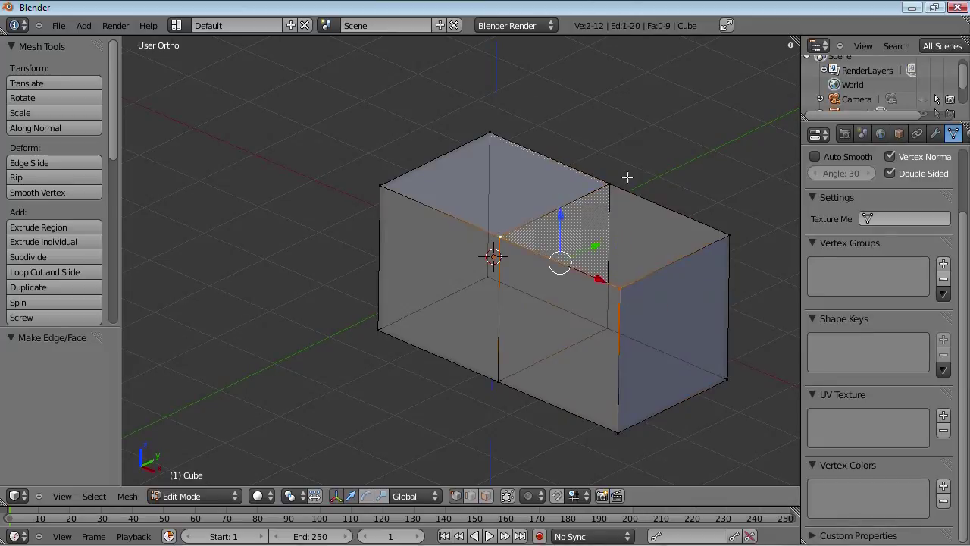
pyautogui.keyDown('shift'); pyautogui.rightClick(599, 188); pyautogui.keyUp('shift')
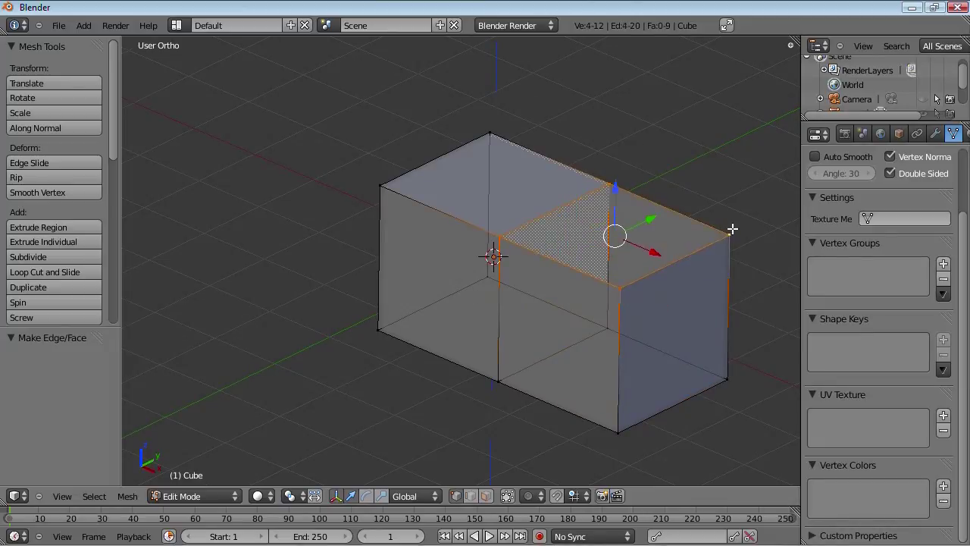
# Fill the top face, then box-select and delete the right block's four outer vertices
pyautogui.press('f')
pyautogui.press('a')
pyautogui.moveTo(717, 244); pyautogui.dragTo(529, 347, button='middle')
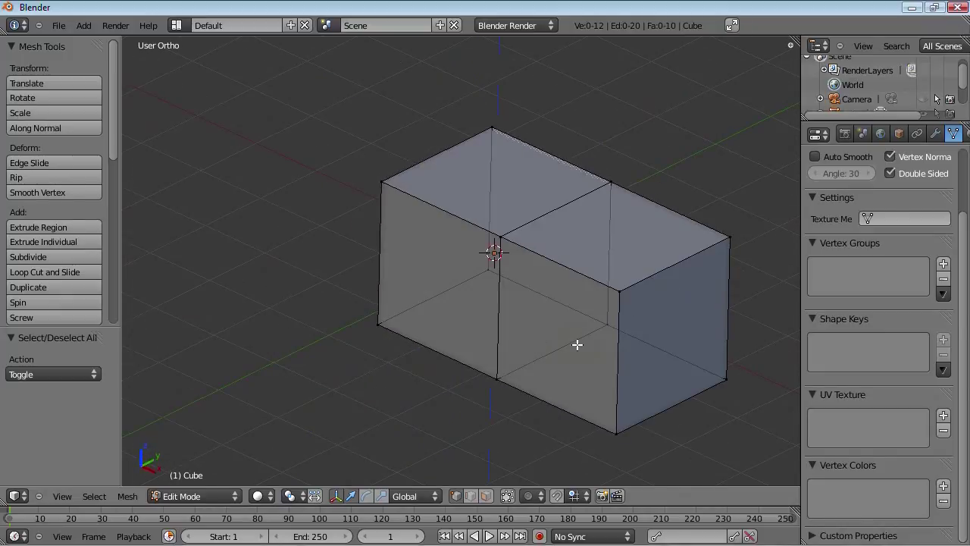
pyautogui.press('b')
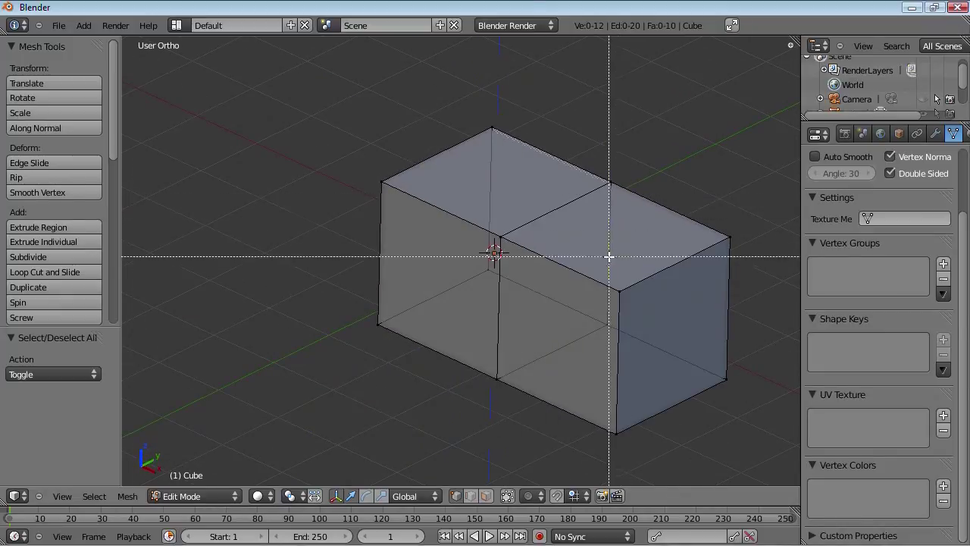
pyautogui.moveTo(606, 272); pyautogui.dragTo(753, 308)
pyautogui.press('b')
pyautogui.moveTo(705, 223); pyautogui.dragTo(754, 265)
pyautogui.press('b')
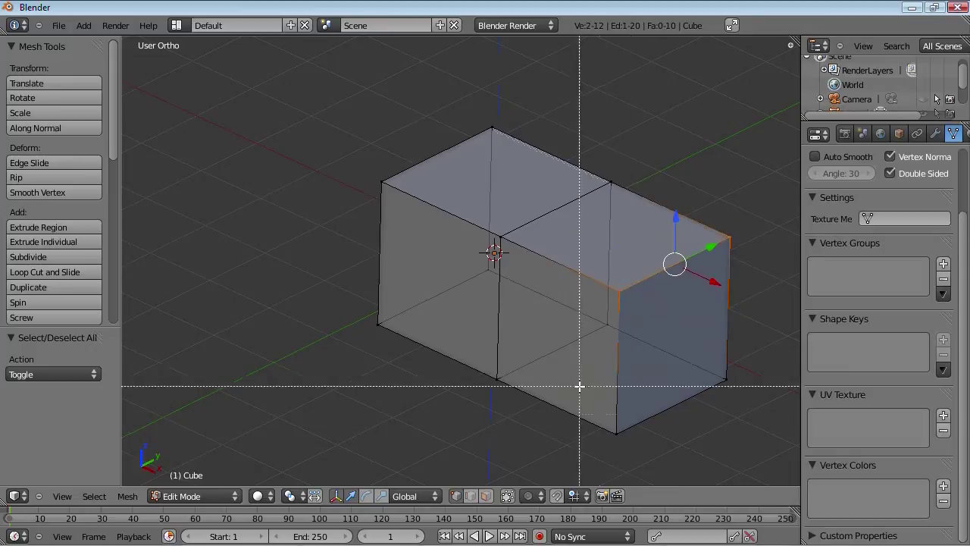
pyautogui.moveTo(580, 386); pyautogui.dragTo(667, 455)
pyautogui.press('b')
pyautogui.moveTo(699, 344); pyautogui.dragTo(728, 395)
pyautogui.press('x')
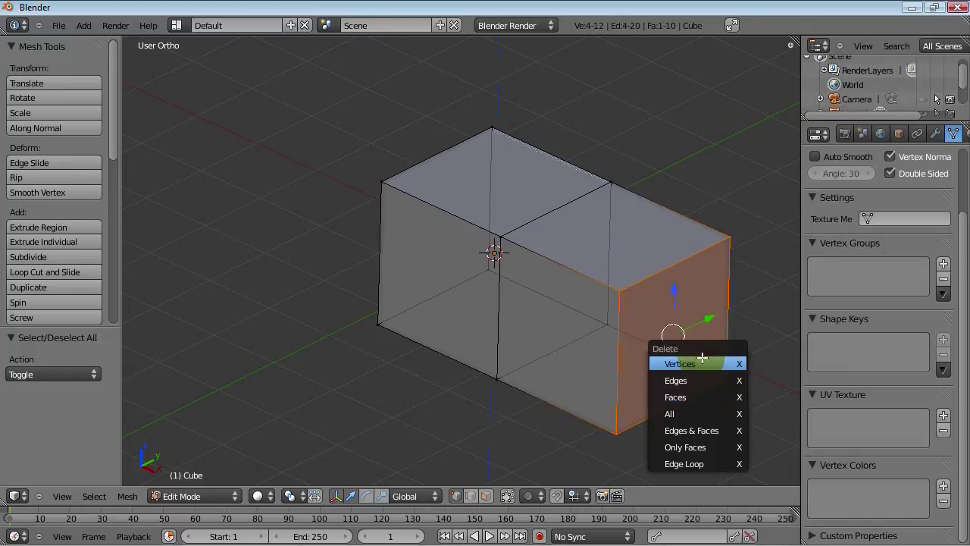
pyautogui.click(701, 362)
# Box-select the cube's remaining right-side vertices and return to Object Mode
pyautogui.press('b')
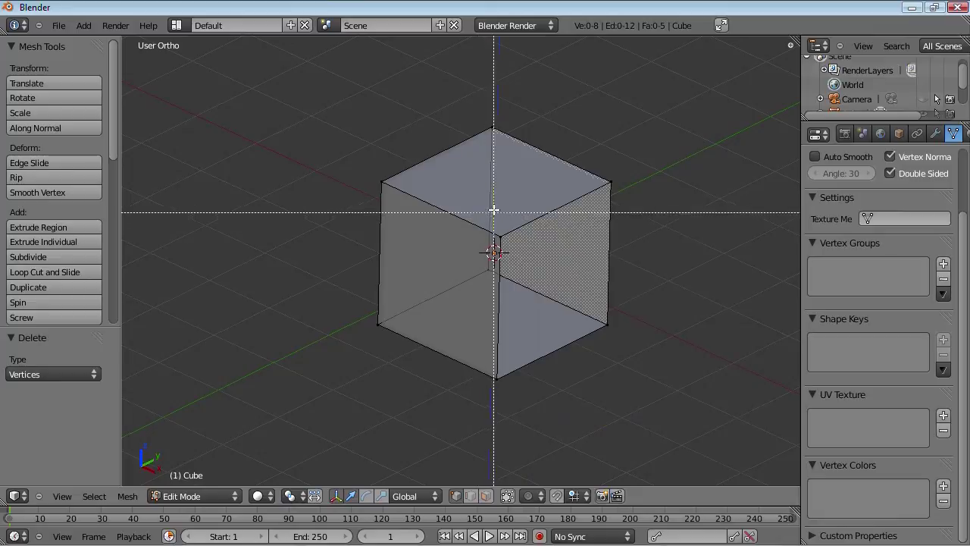
pyautogui.moveTo(494, 167); pyautogui.dragTo(665, 216)
pyautogui.press('b')
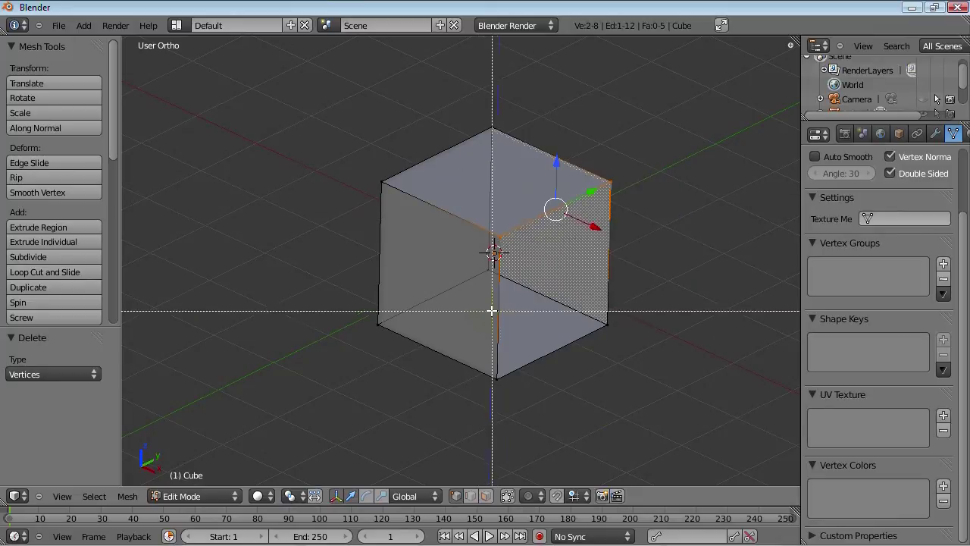
pyautogui.moveTo(493, 310); pyautogui.dragTo(657, 410)
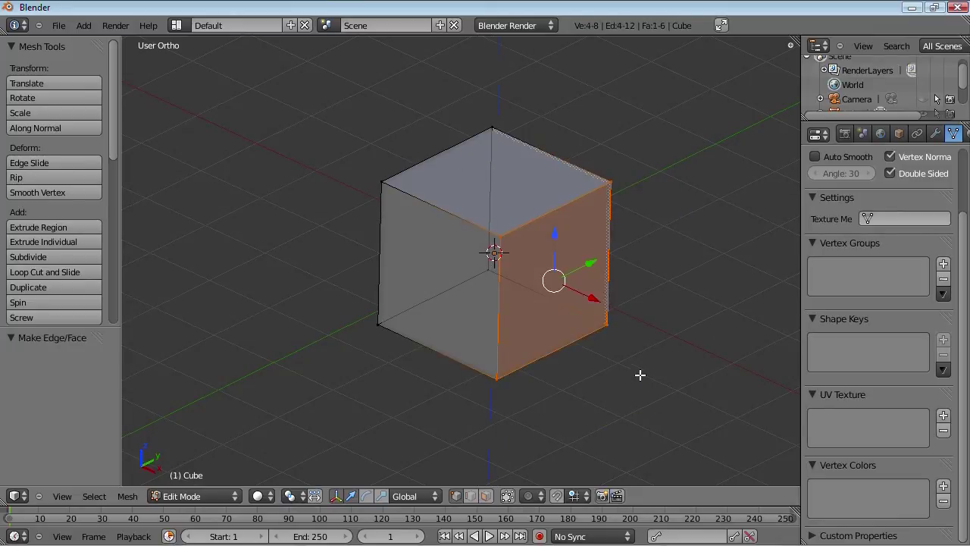
pyautogui.press('Tab')
pyautogui.moveTo(472, 360); pyautogui.dragTo(535, 367, button='middle')
# Add a Spot lamp and move it up 27.470 units along Z above the cube
pyautogui.scroll(-4, 529, 347)
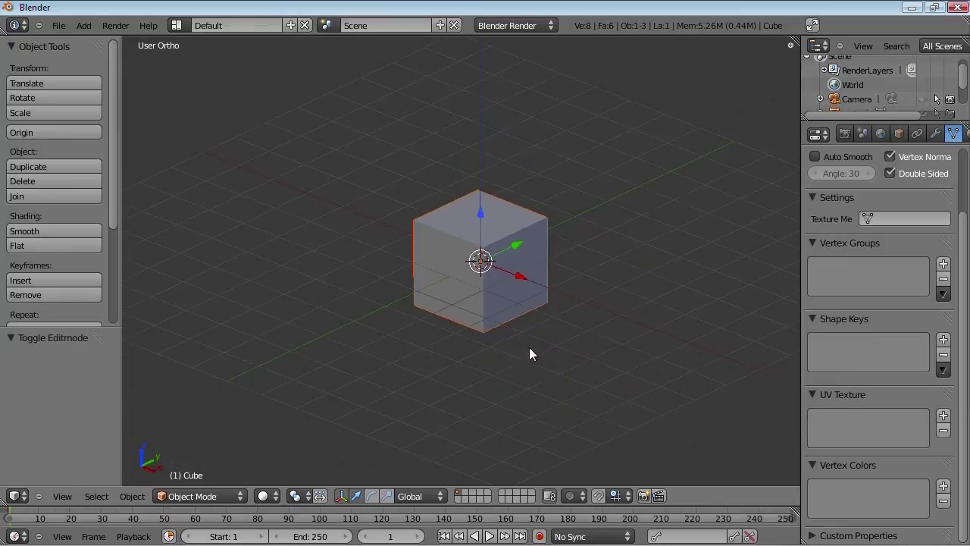
pyautogui.moveTo(581, 306); pyautogui.dragTo(621, 196, button='middle')
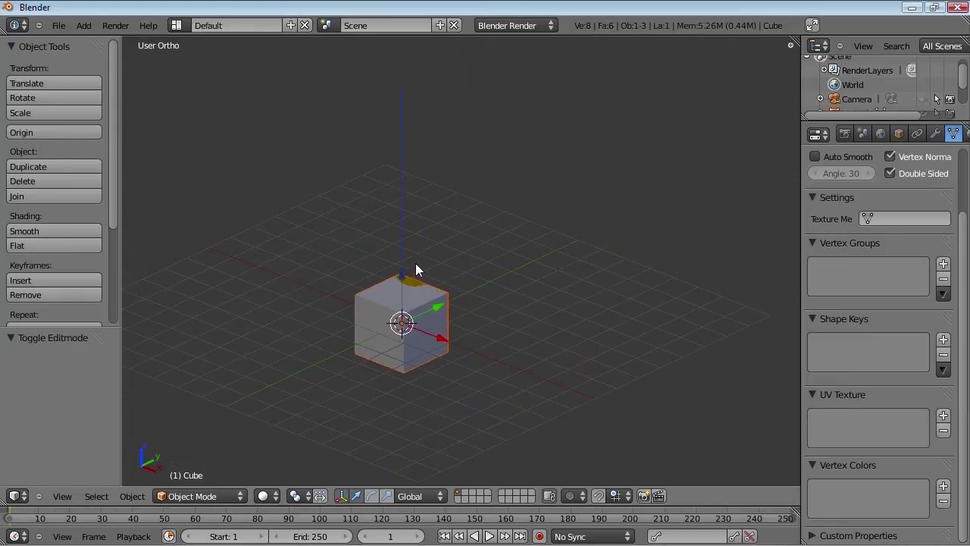
pyautogui.hotkey('shift', 'a')
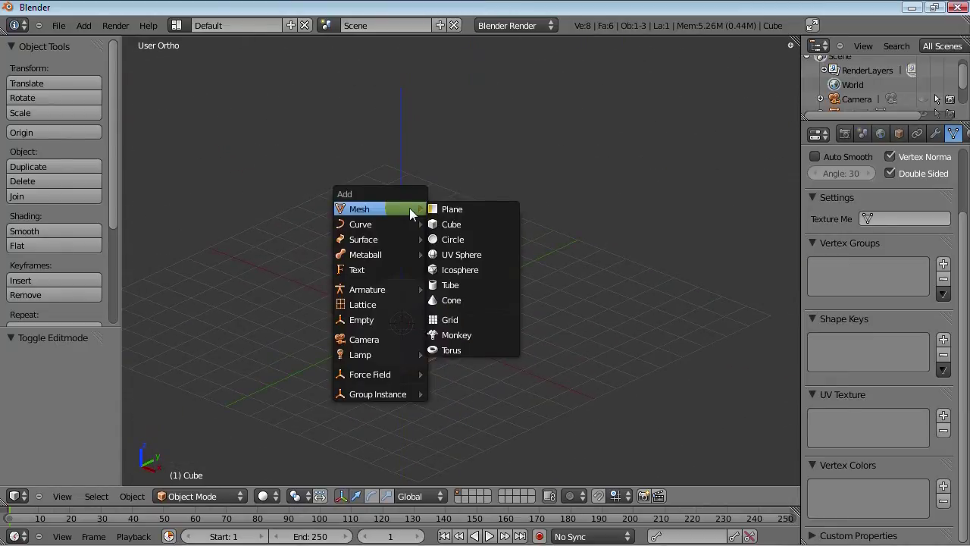
pyautogui.moveTo(384, 355)
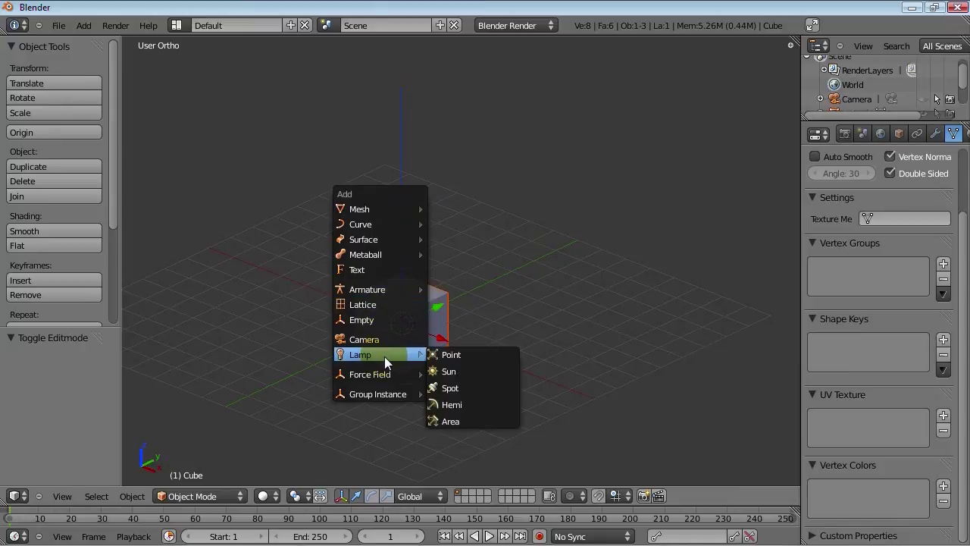
pyautogui.click(453, 387)
pyautogui.scroll(-6, 450, 326)
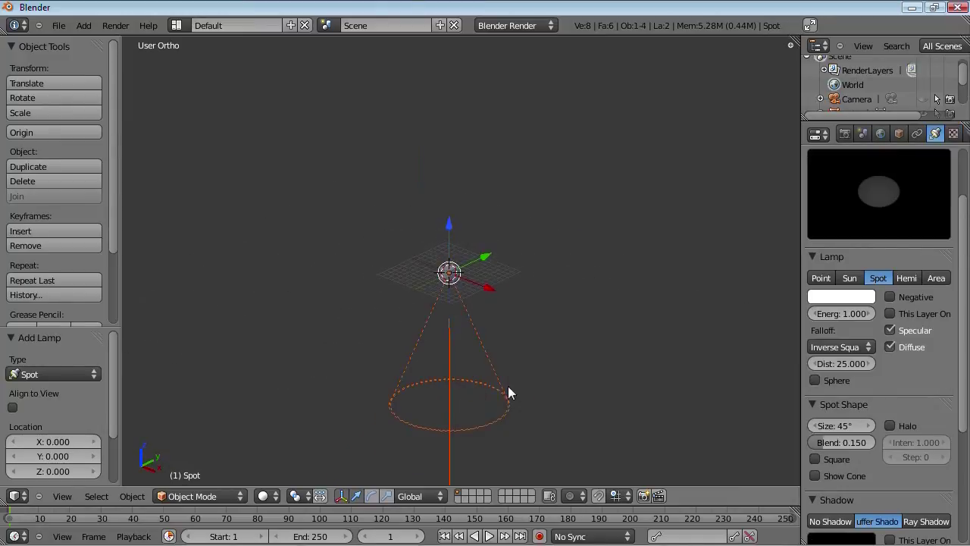
pyautogui.press('g')
pyautogui.press('z')
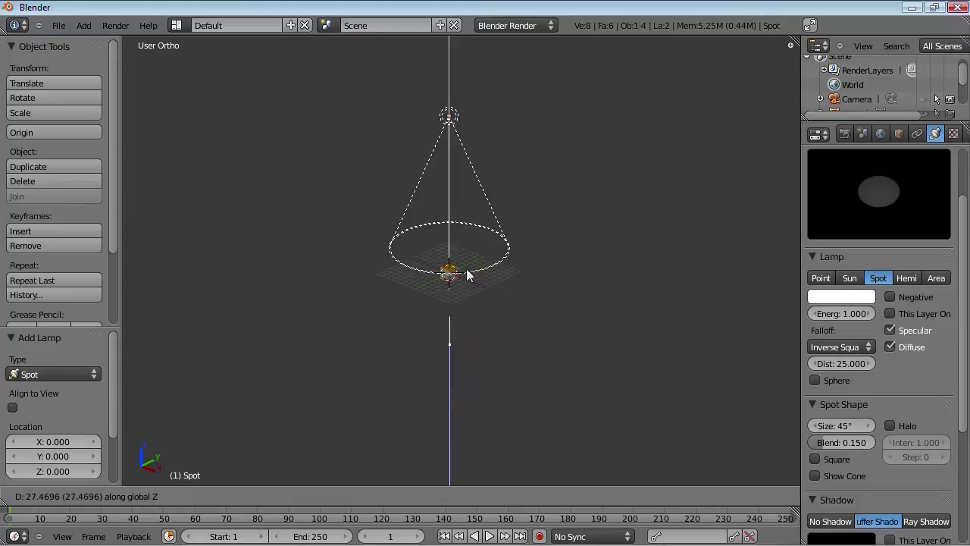
pyautogui.click(466, 275)
pyautogui.scroll(7, 466, 274)
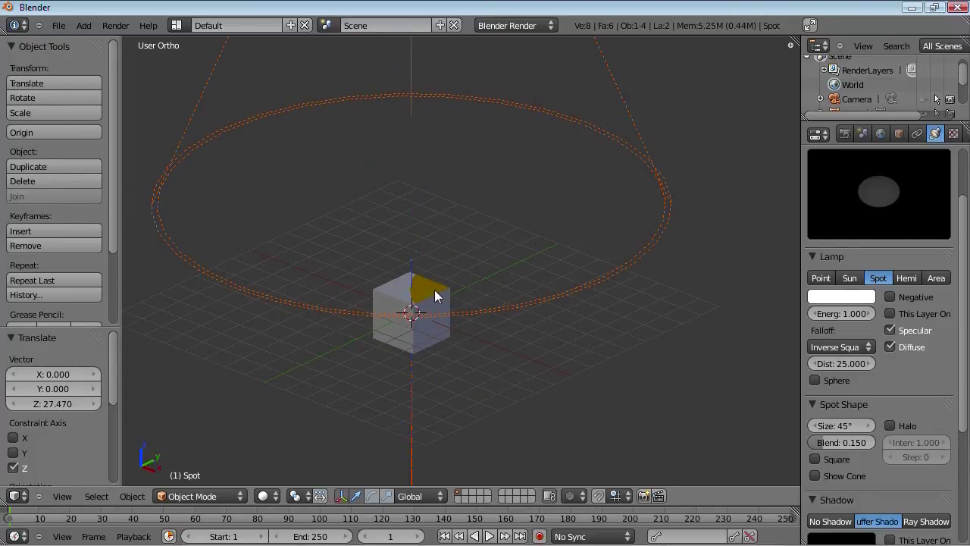
# Give the spot lamp a Track To constraint targeting the cube
pyautogui.rightClick(434, 289)
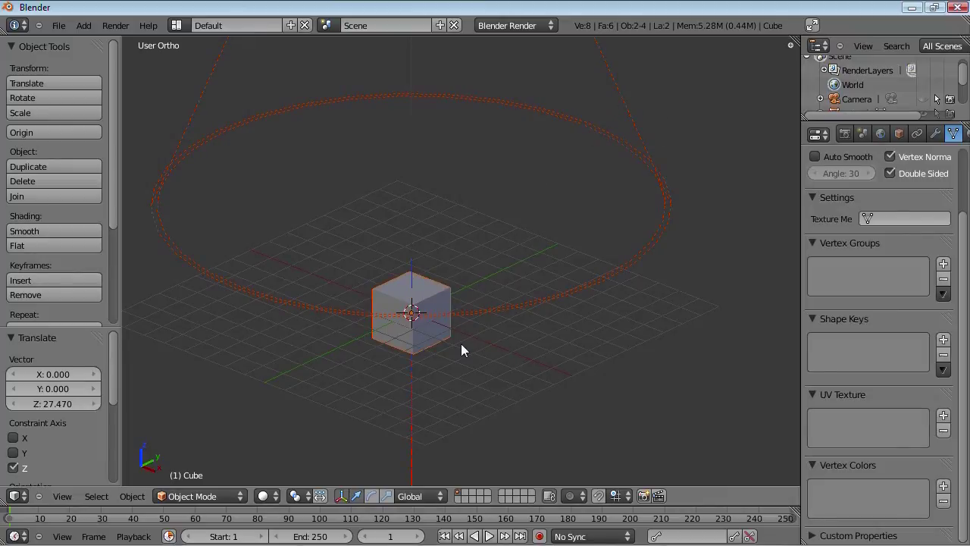
pyautogui.hotkey('ctrl', 't')
pyautogui.click(389, 345)
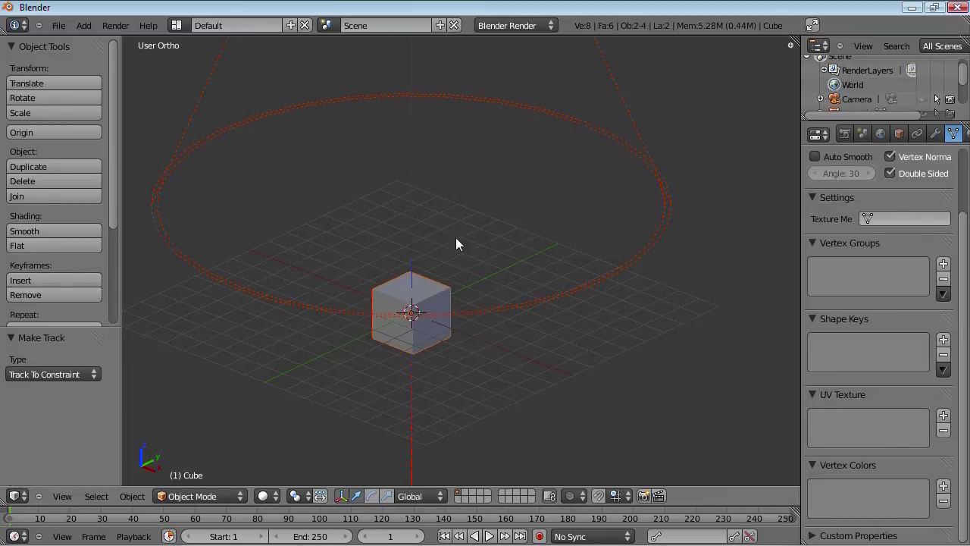
pyautogui.scroll(-6, 455, 238)
# Move the lamp -9.648 X and 2.828 Y so it aims at the cube, then view from top
pyautogui.rightClick(450, 118)
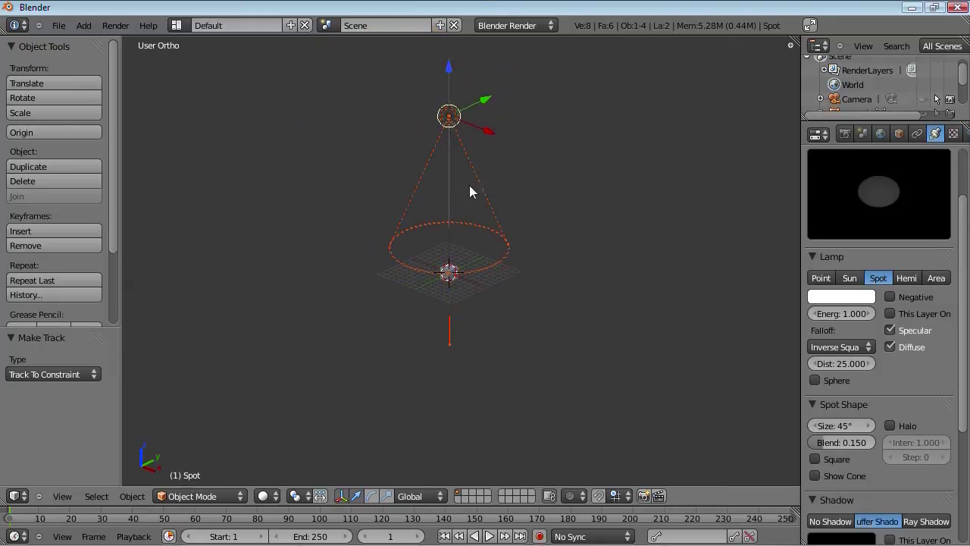
pyautogui.press('g')
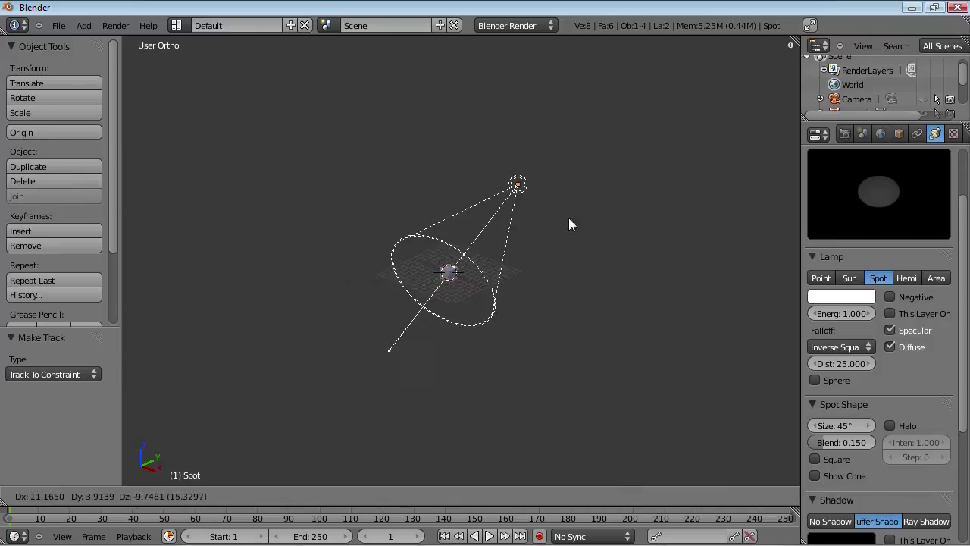
pyautogui.click(569, 228)
pyautogui.scroll(6, 535, 258)
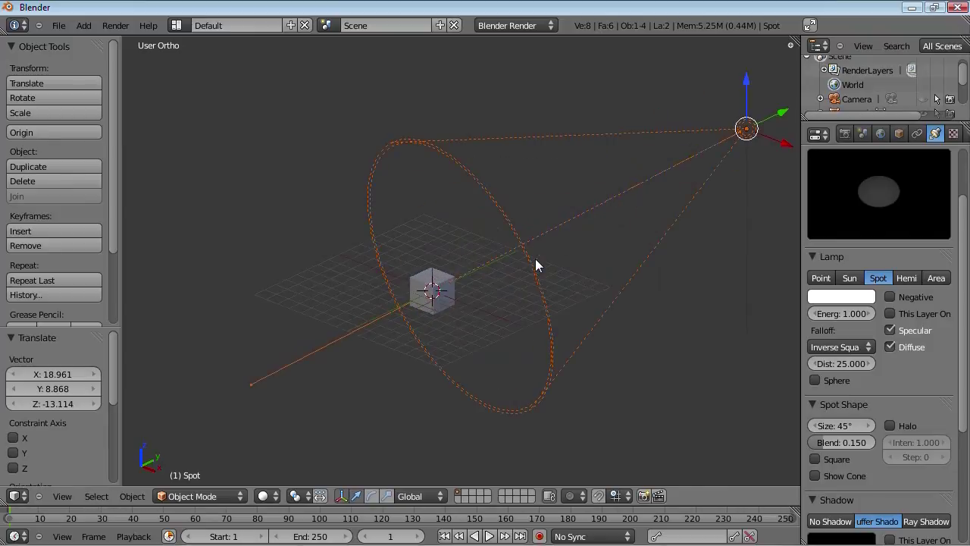
pyautogui.press('KP_7')
pyautogui.scroll(-3, 539, 255)
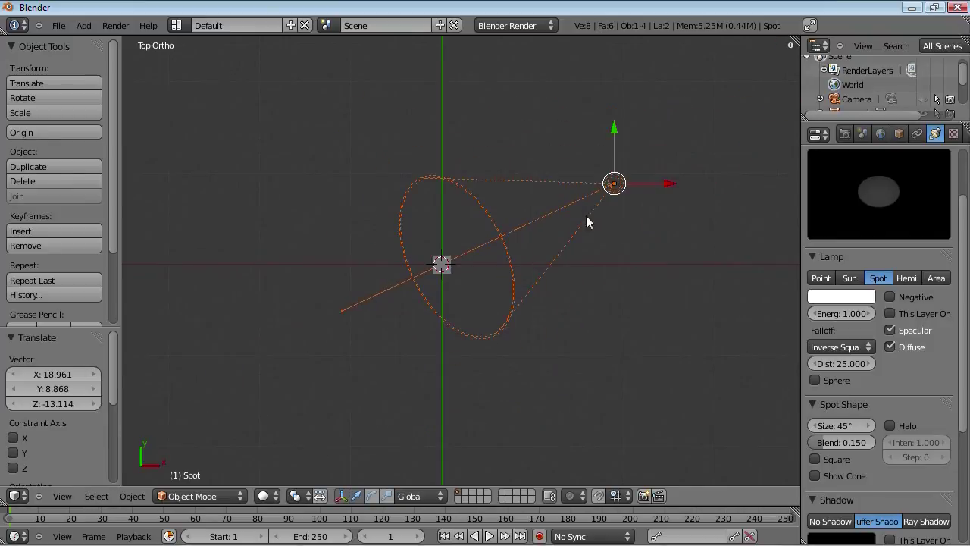
# Place the spot lamp above the cube and a copy of it below the cube
pyautogui.press('g')
pyautogui.click(527, 198)
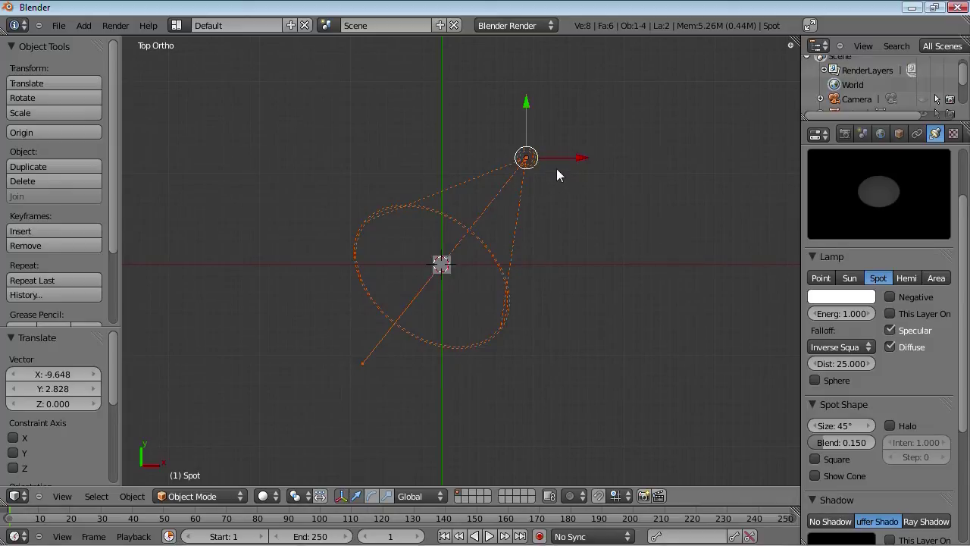
pyautogui.hotkey('shift', 'd')
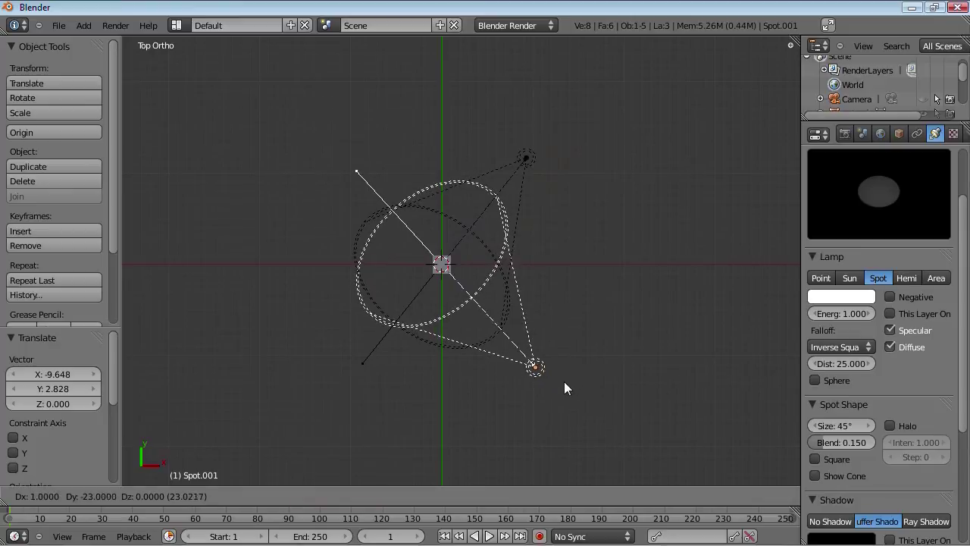
pyautogui.click(564, 381)
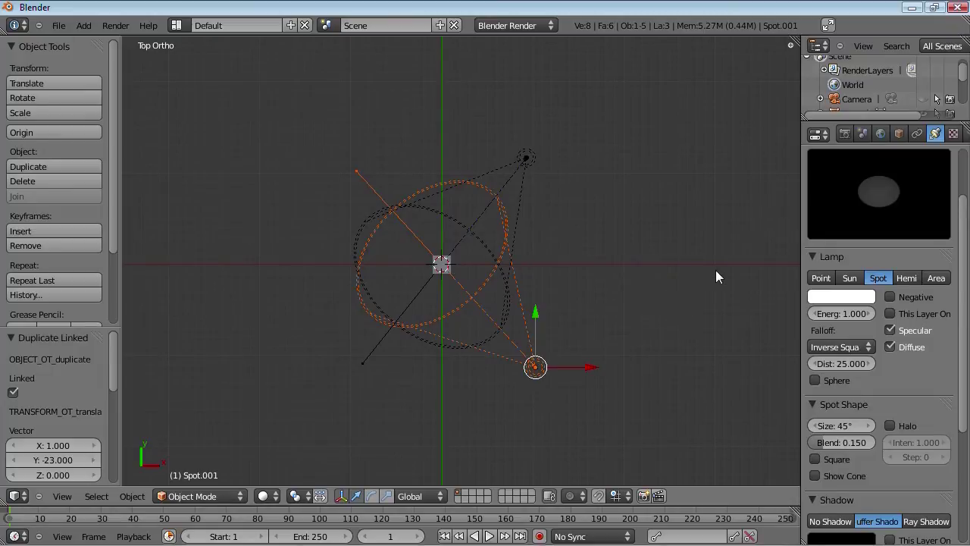
pyautogui.scroll(3, 937, 285)
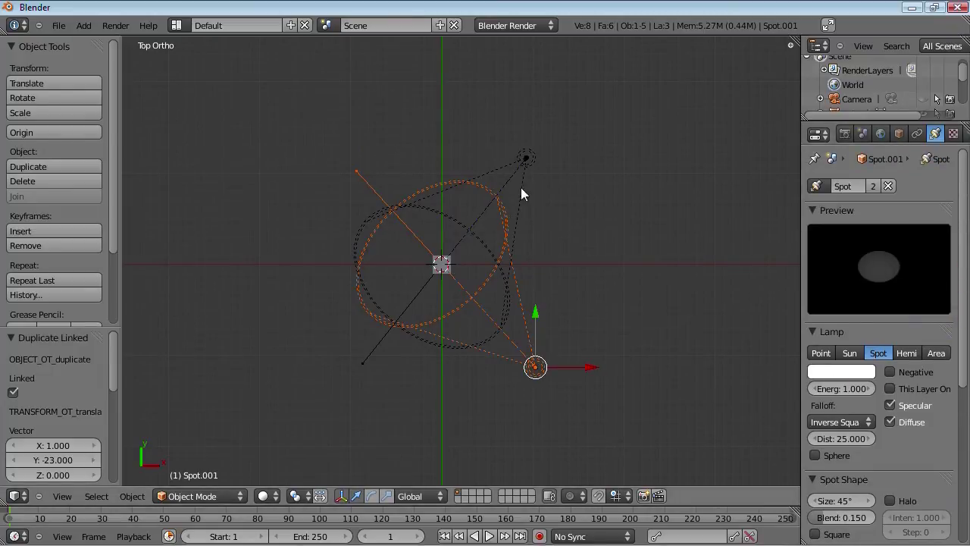
pyautogui.rightClick(533, 159)
pyautogui.hotkey('ctrl', 'z')
# Try Shift+D and Alt+D duplicates of the cube, cancelling and undoing each one
pyautogui.scroll(3, 447, 274)
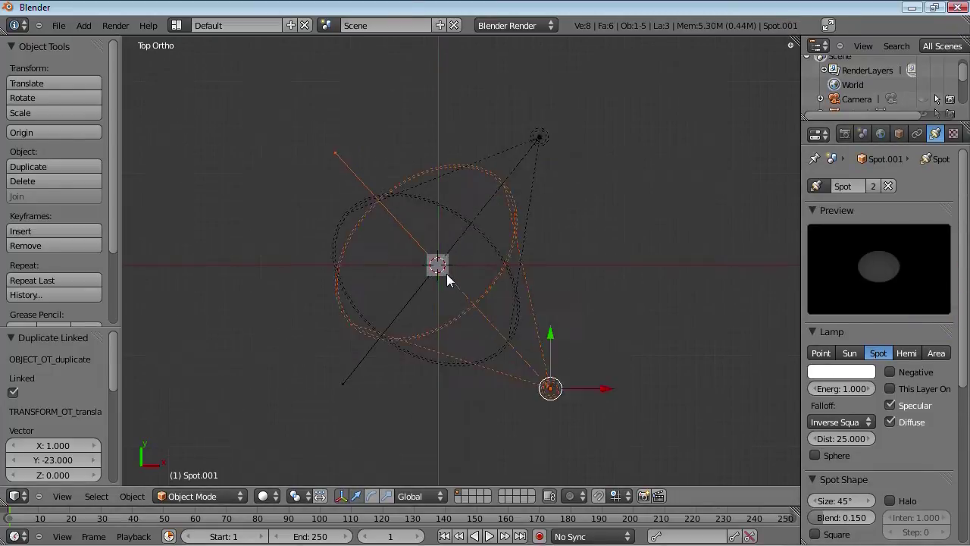
pyautogui.rightClick(429, 281)
pyautogui.scroll(2, 430, 281)
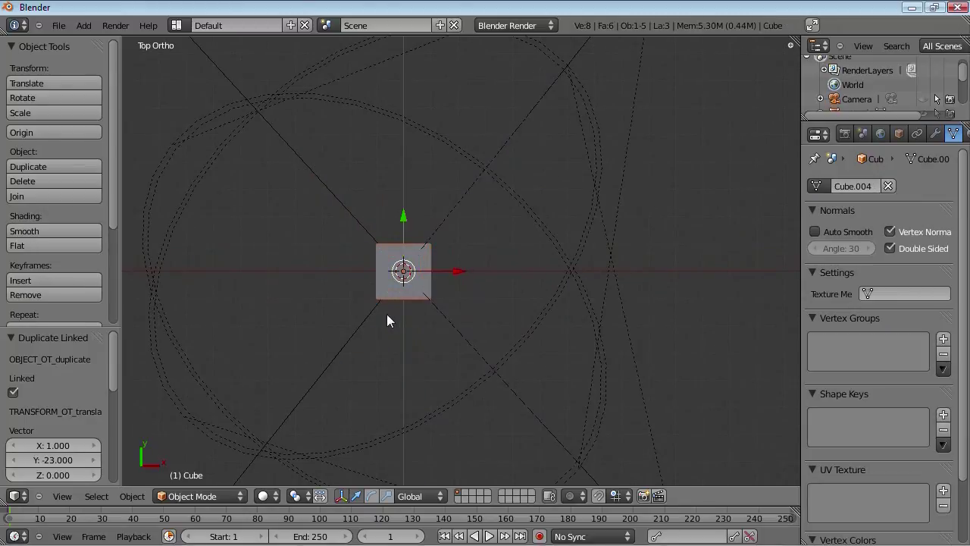
pyautogui.hotkey('shift', 'd')
pyautogui.rightClick(490, 323)
pyautogui.hotkey('ctrl', 'z')
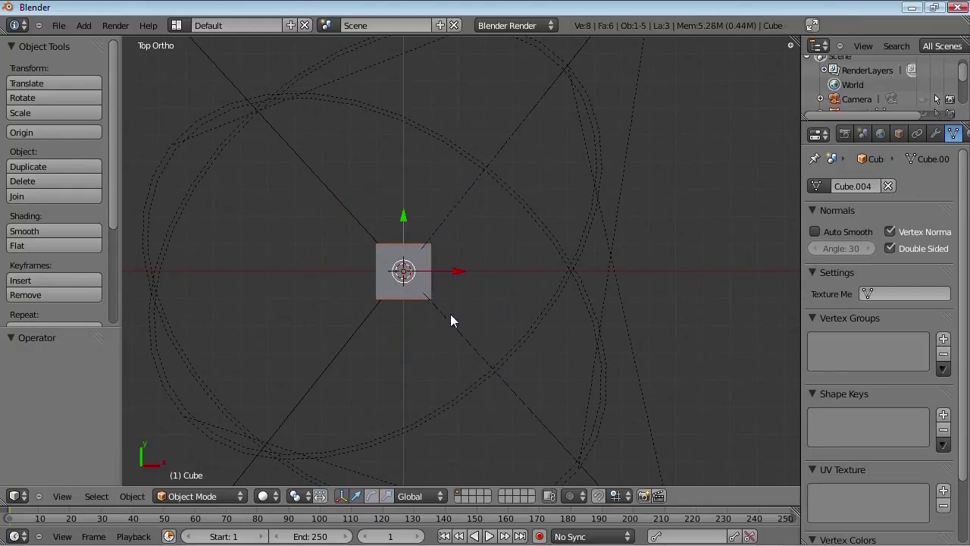
pyautogui.hotkey('alt', 'd')
pyautogui.rightClick(539, 315)
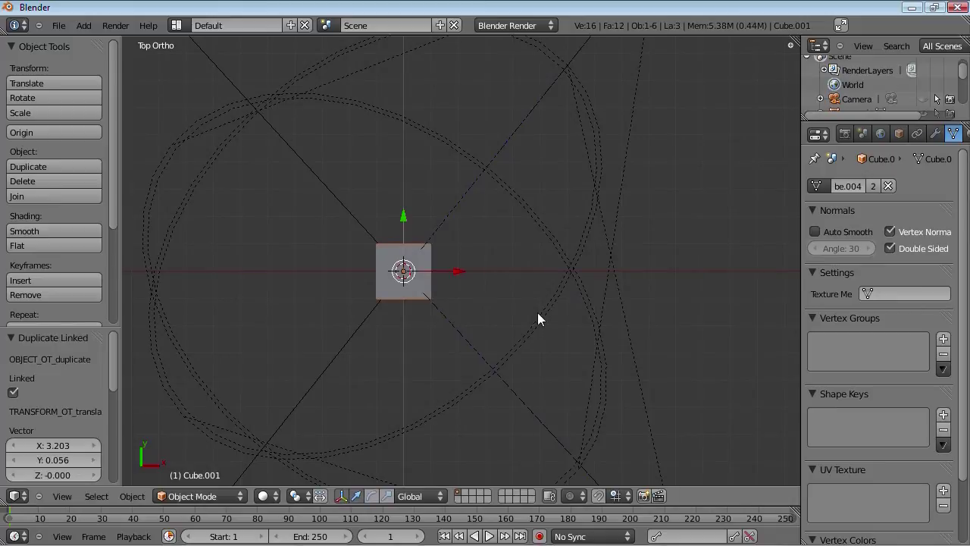
pyautogui.hotkey('ctrl', 'z')
# Select the top Spot lamp, the lower Spot.001, then Spot again to compare them
pyautogui.scroll(-1, 485, 229)
pyautogui.scroll(-1, 485, 223)
pyautogui.rightClick(575, 84)
pyautogui.rightClick(591, 444)
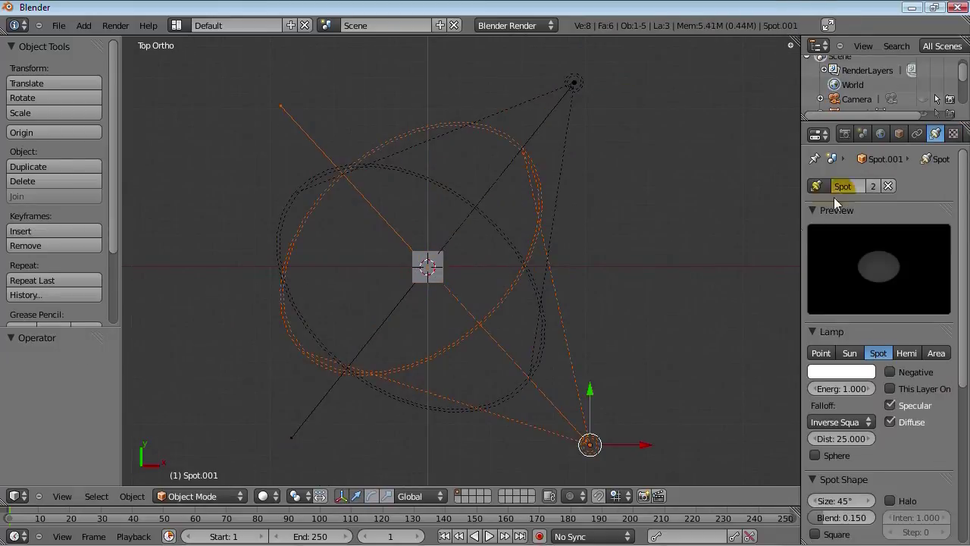
pyautogui.rightClick(574, 83)
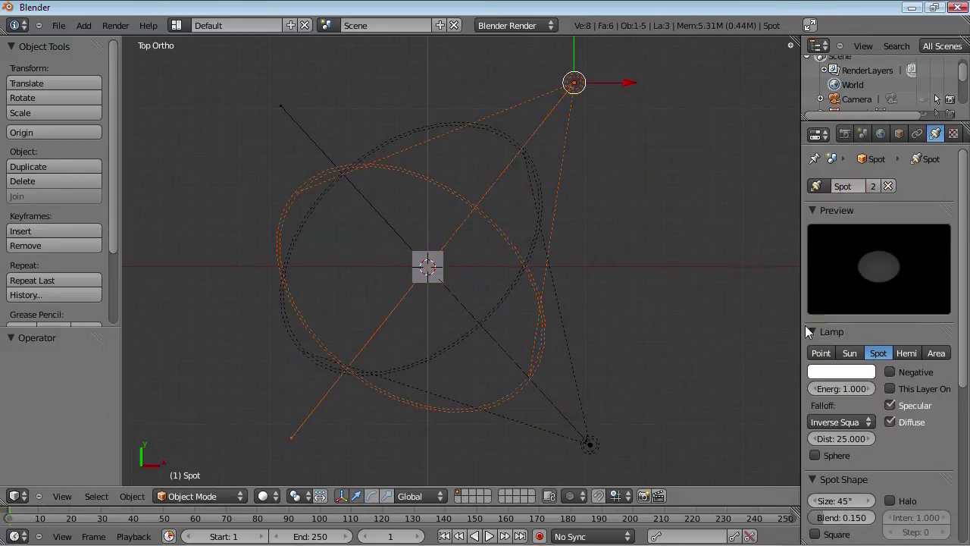
# Make the lamp a magenta Sun with energy 1.470 and ray shadows enabled
pyautogui.click(848, 354)
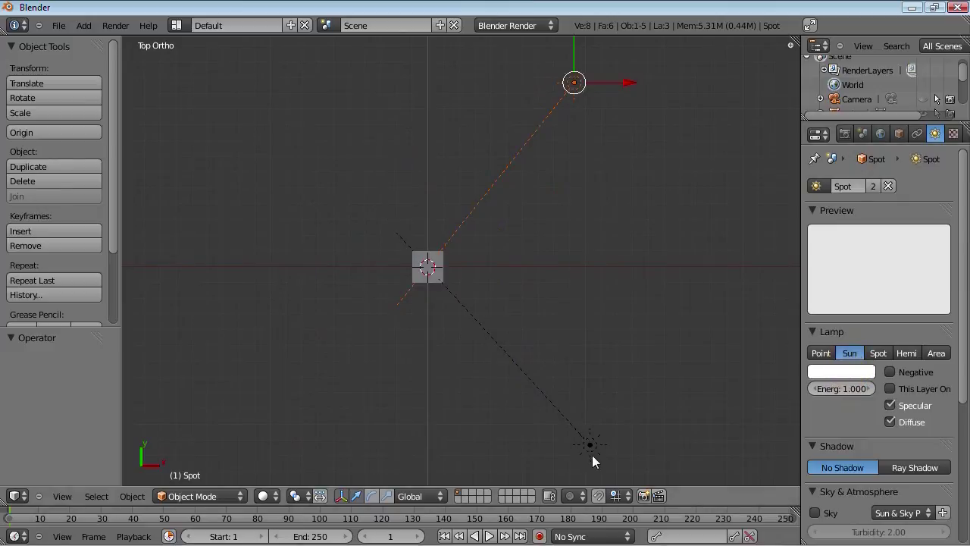
pyautogui.moveTo(859, 387); pyautogui.dragTo(833, 385)
pyautogui.click(830, 371)
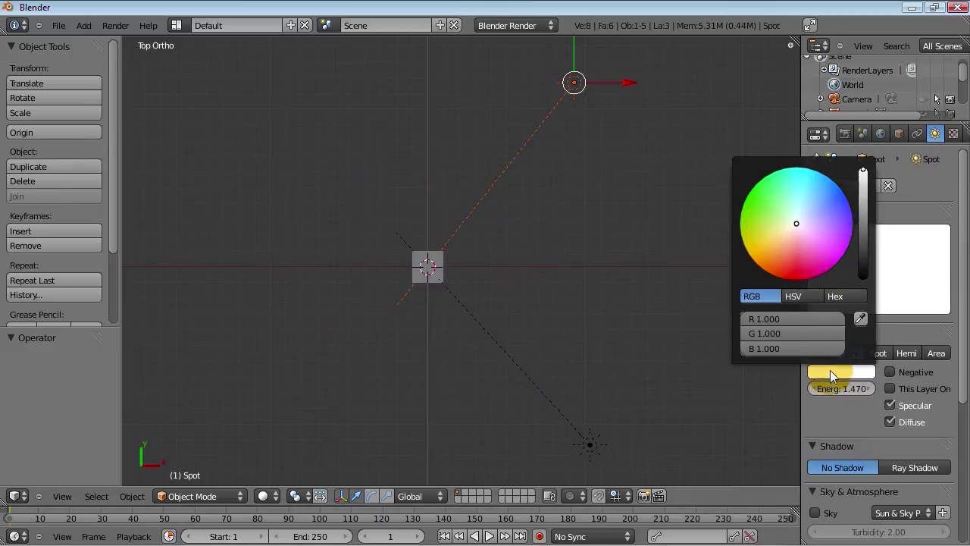
pyautogui.moveTo(805, 226); pyautogui.dragTo(846, 276)
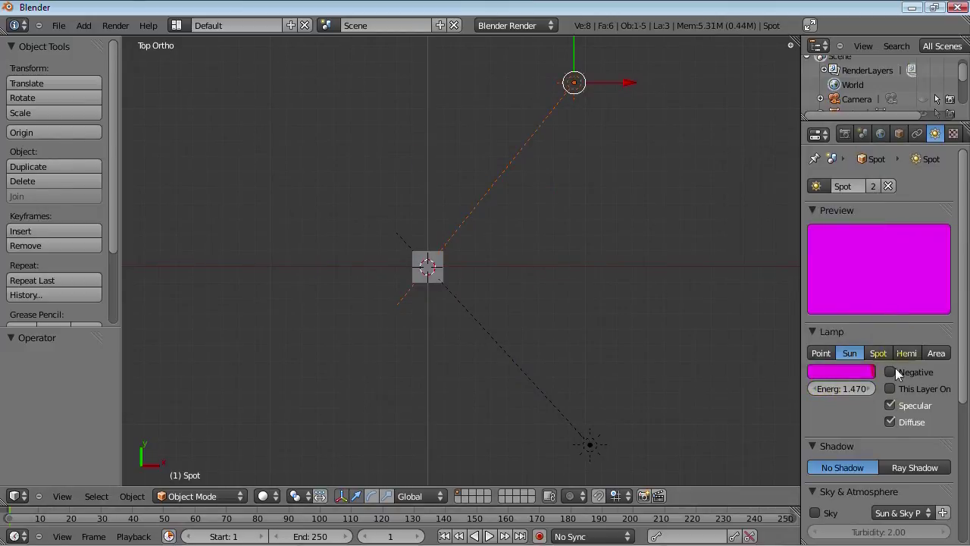
pyautogui.scroll(-3, 894, 440)
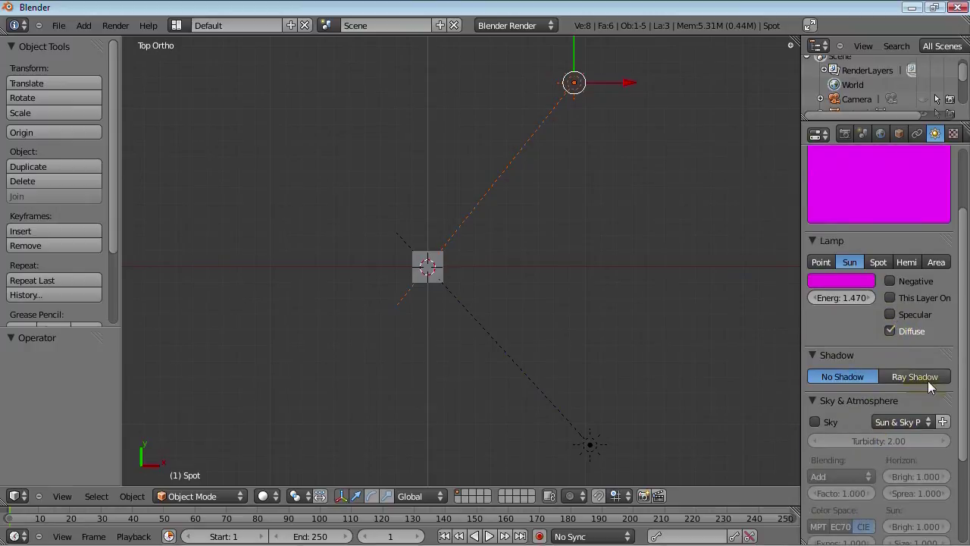
pyautogui.click(925, 378)
# Delete the lower lamp, Spot.001
pyautogui.rightClick(584, 447)
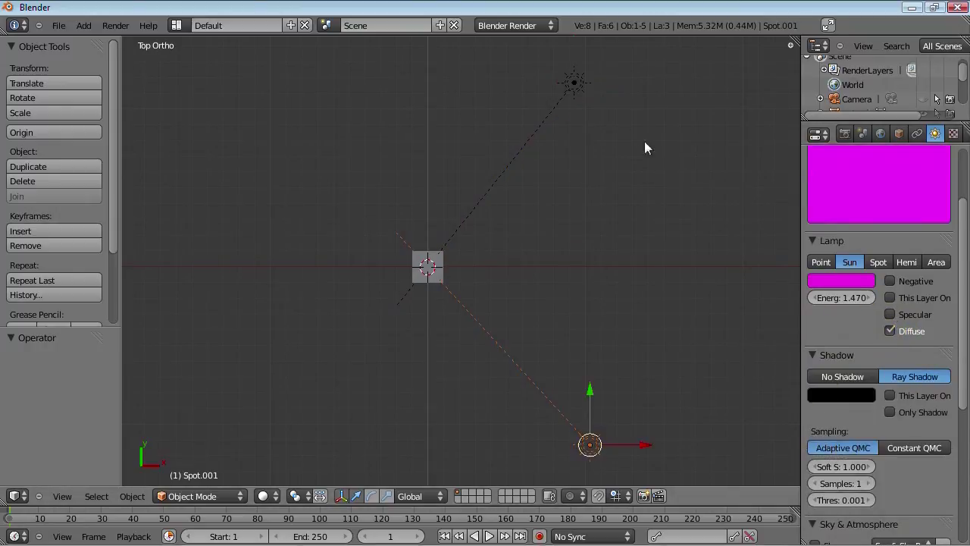
pyautogui.press('x')
pyautogui.click(535, 340)
# Move the remaining lamp to a new position, viewed from an angled perspective
pyautogui.moveTo(496, 370); pyautogui.dragTo(625, 288, button='middle')
pyautogui.rightClick(640, 82)
pyautogui.press('g')
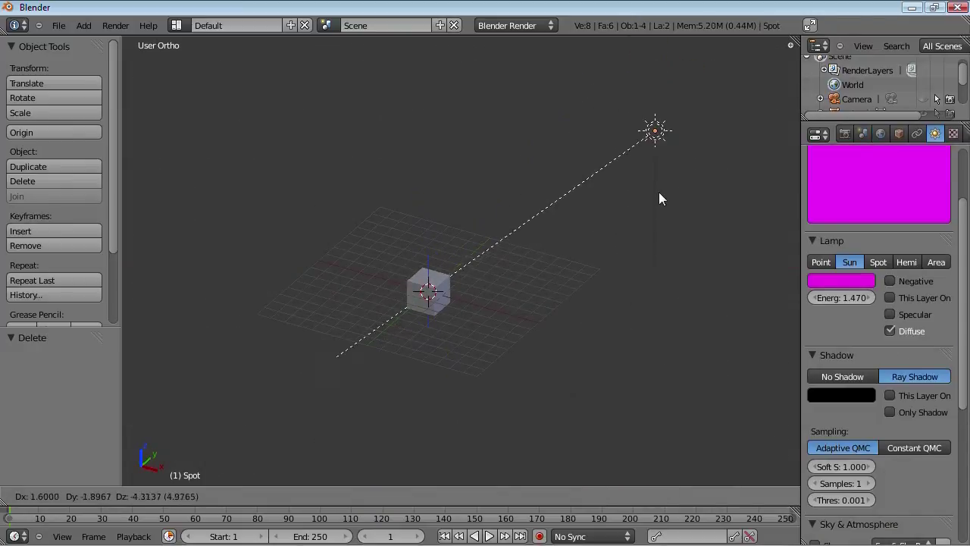
pyautogui.click(657, 208)
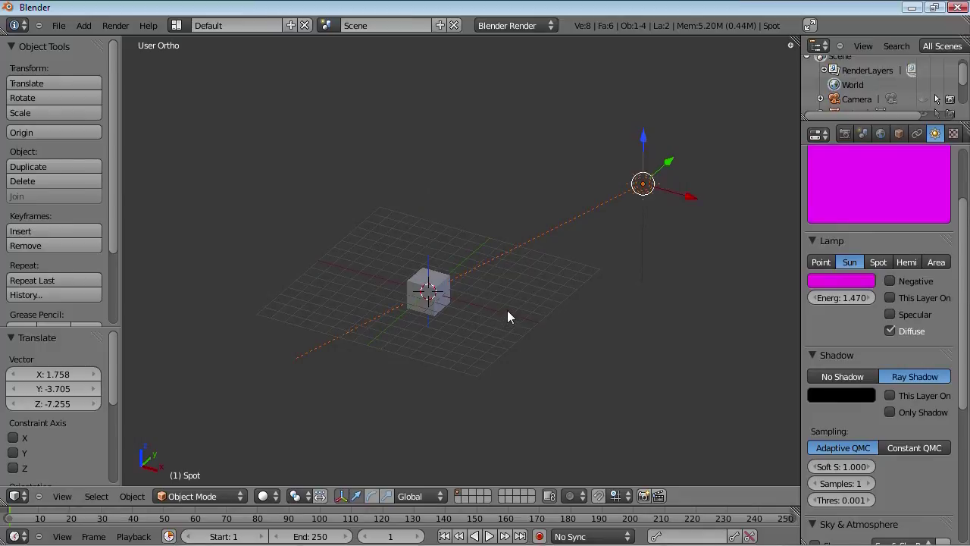
pyautogui.scroll(-2, 542, 304)
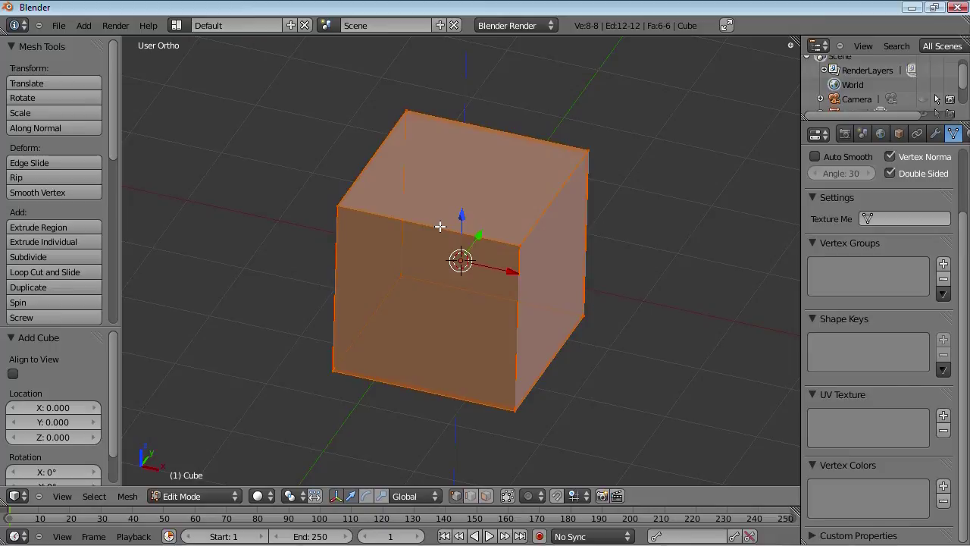
# Subdivide the cube with 2 cuts so each face becomes a 3×3 grid
pyautogui.press('w')
pyautogui.click(480, 134)
pyautogui.click(86, 372)
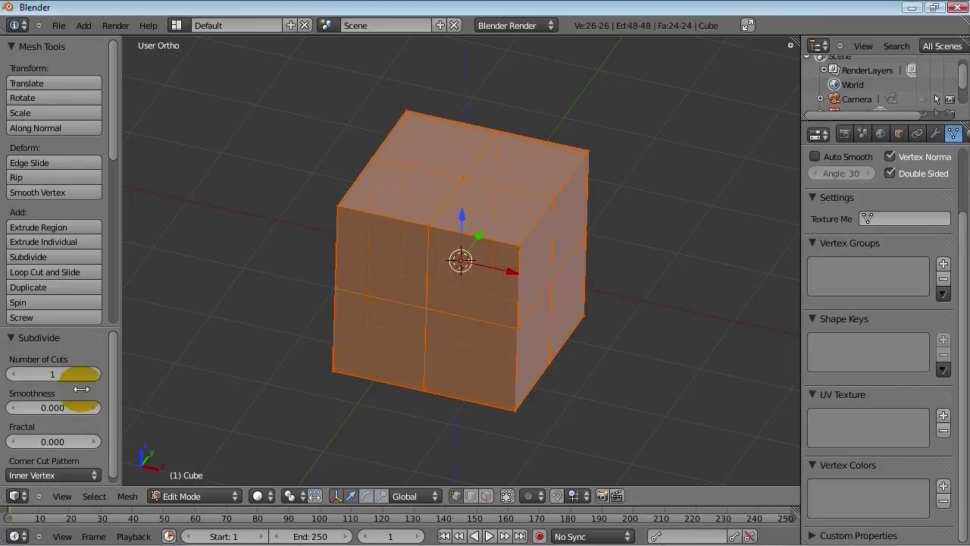
pyautogui.click(25, 375)
pyautogui.click(95, 374)
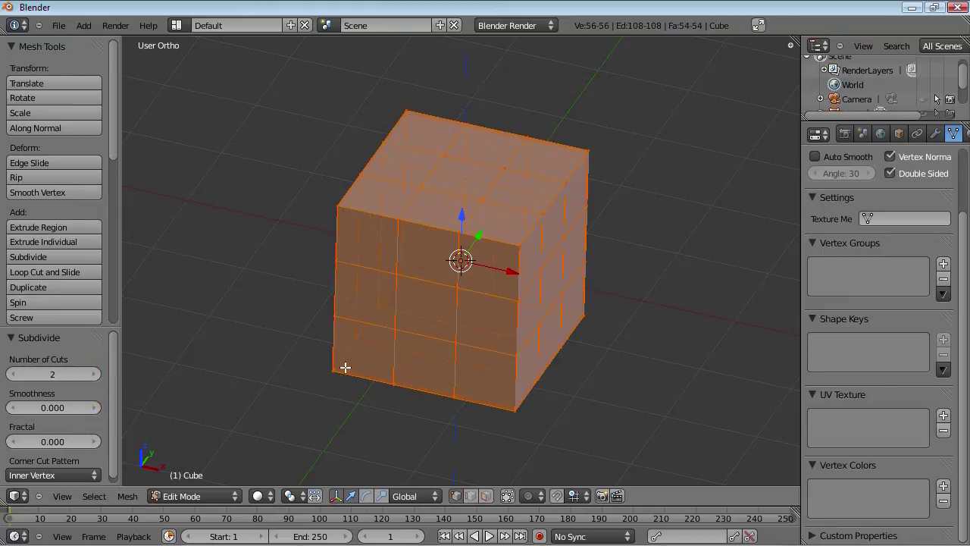
# Deselect all and select the four corner vertices of one top-face square
pyautogui.press('a')
pyautogui.scroll(5, 435, 243)
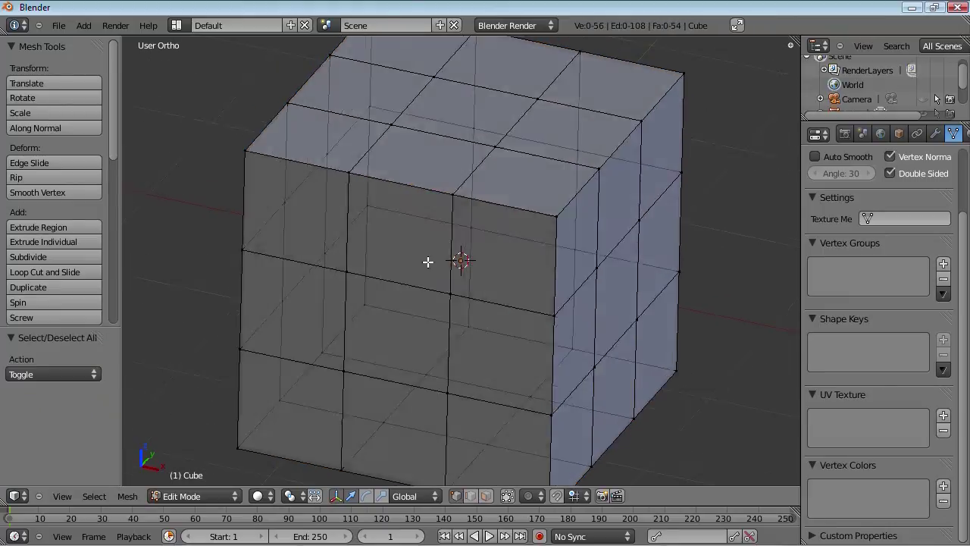
pyautogui.rightClick(396, 114)
pyautogui.keyDown('shift'); pyautogui.rightClick(439, 74); pyautogui.keyUp('shift')
pyautogui.keyDown('shift'); pyautogui.rightClick(537, 93); pyautogui.keyUp('shift')
pyautogui.keyDown('shift'); pyautogui.rightClick(491, 130); pyautogui.keyUp('shift')
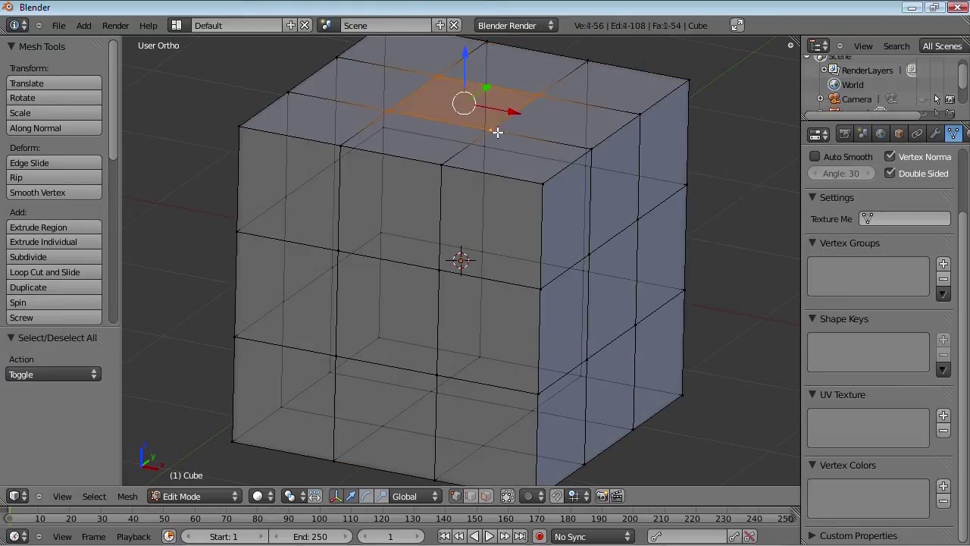
pyautogui.moveTo(526, 154); pyautogui.dragTo(582, 312, button='middle')
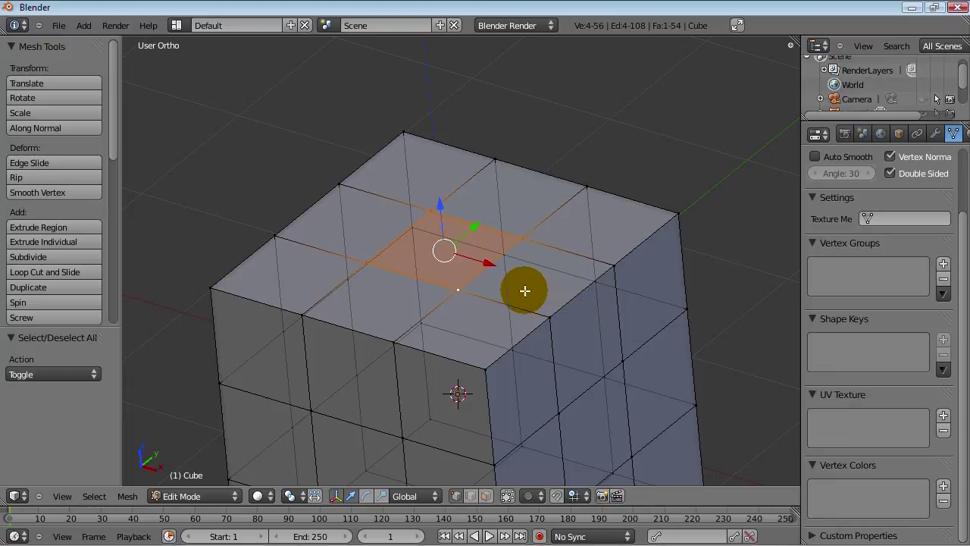
pyautogui.scroll(-3, 83, 233)
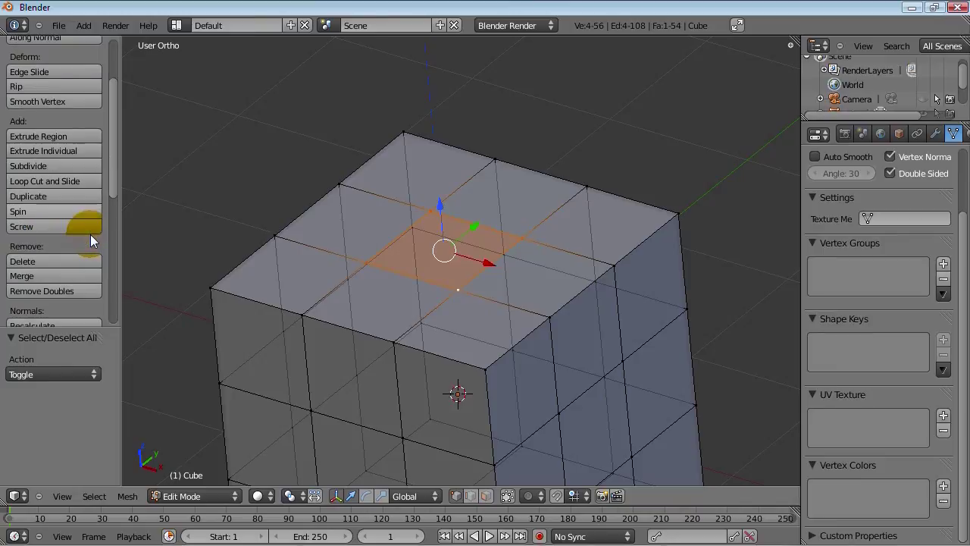
pyautogui.scroll(-8, 90, 234)
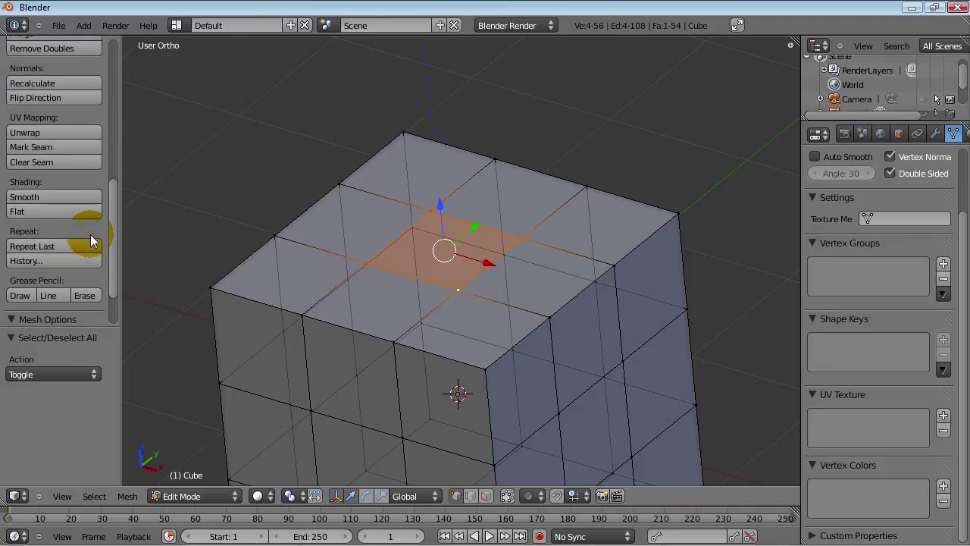
pyautogui.moveTo(112, 235); pyautogui.dragTo(120, 91)
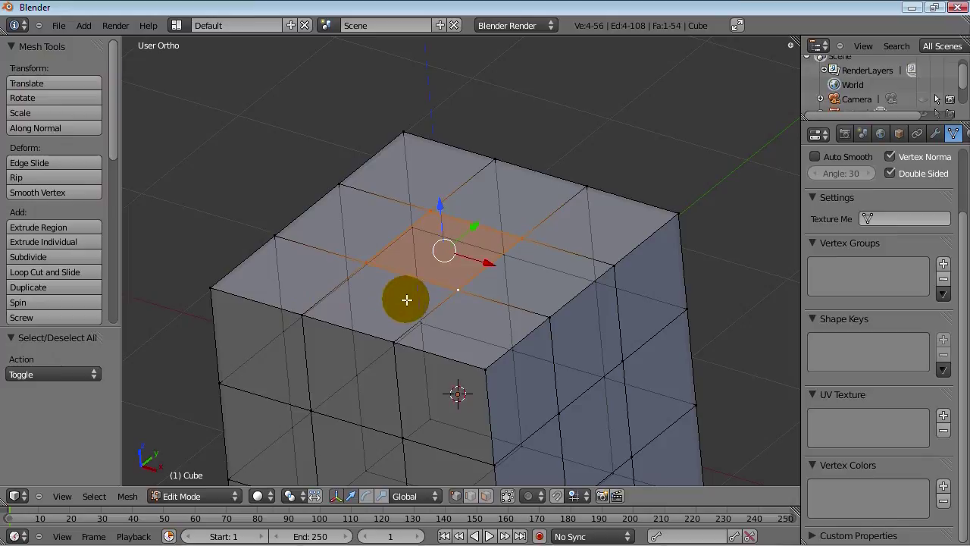
# Split the top square off with Y and check it by selecting it linked with L
pyautogui.press('y')
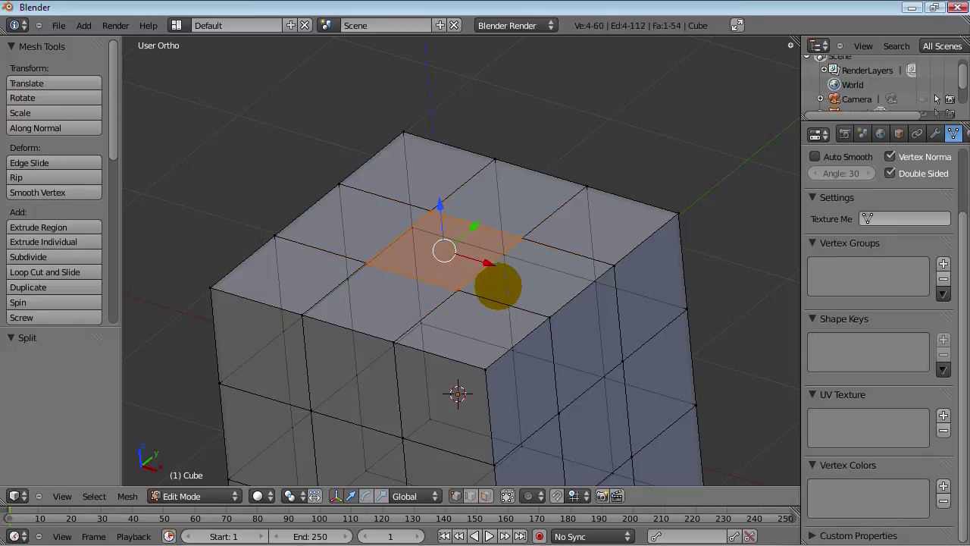
pyautogui.rightClick(498, 285)
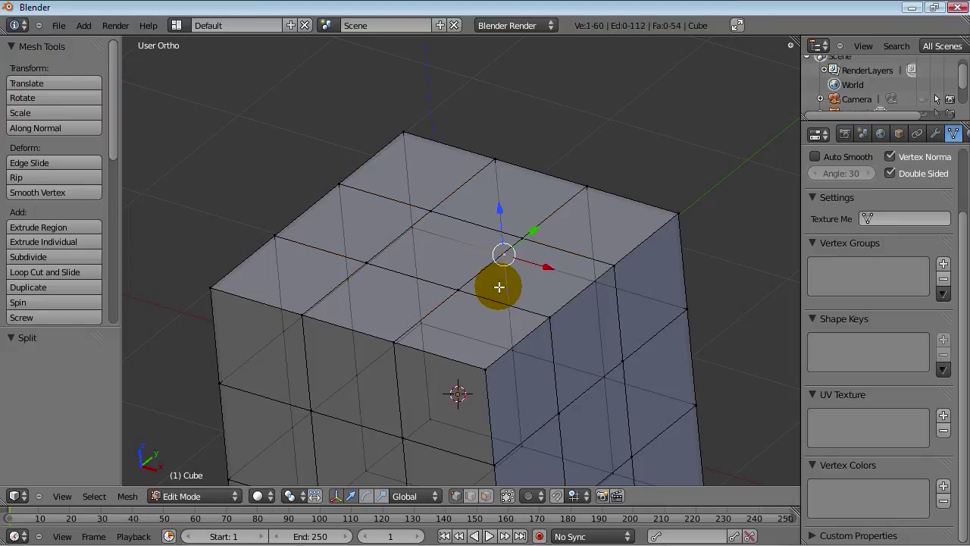
pyautogui.rightClick(520, 235)
pyautogui.press('l')
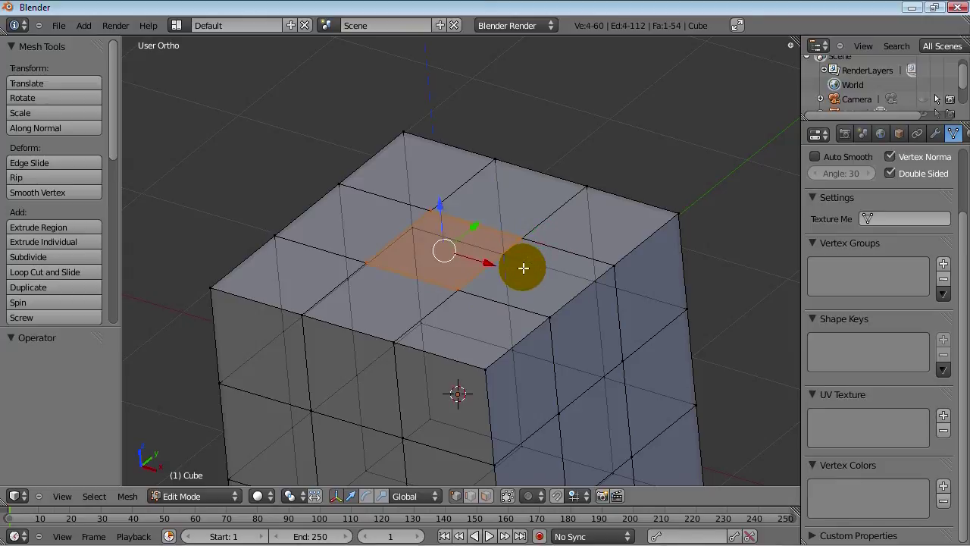
# Remove doubles to rejoin the square, then split it off again from a lower view
pyautogui.scroll(2, 465, 278)
pyautogui.press('w')
pyautogui.click(565, 250)
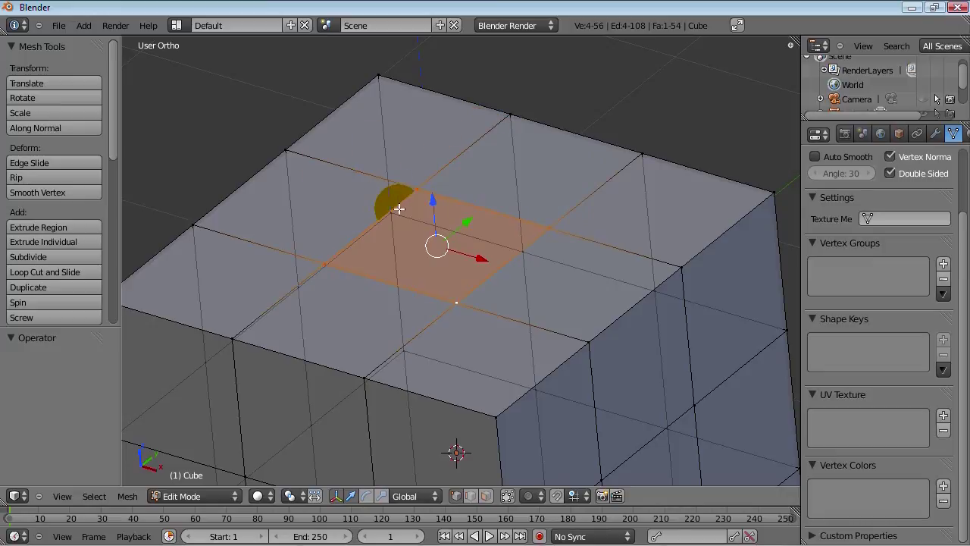
pyautogui.moveTo(379, 288); pyautogui.dragTo(394, 271, button='middle')
pyautogui.press('y')
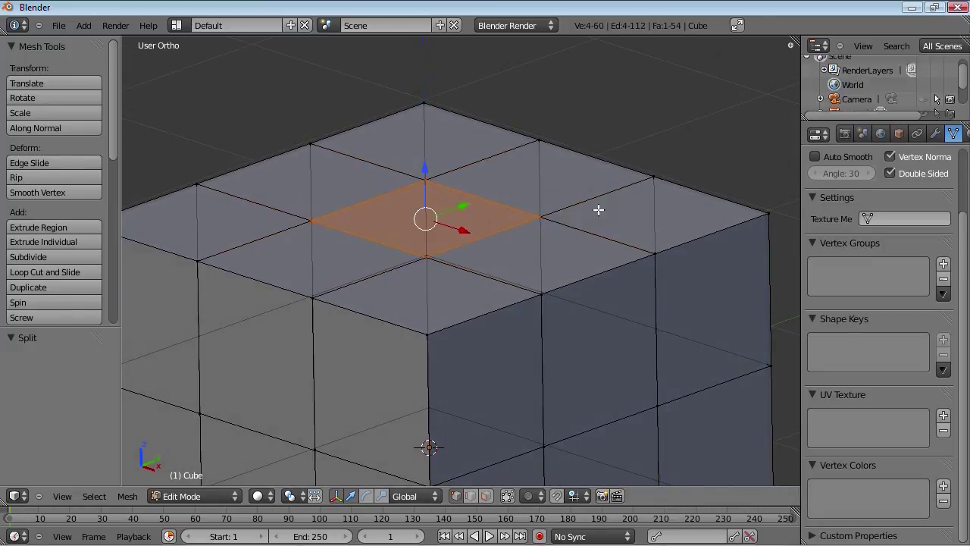